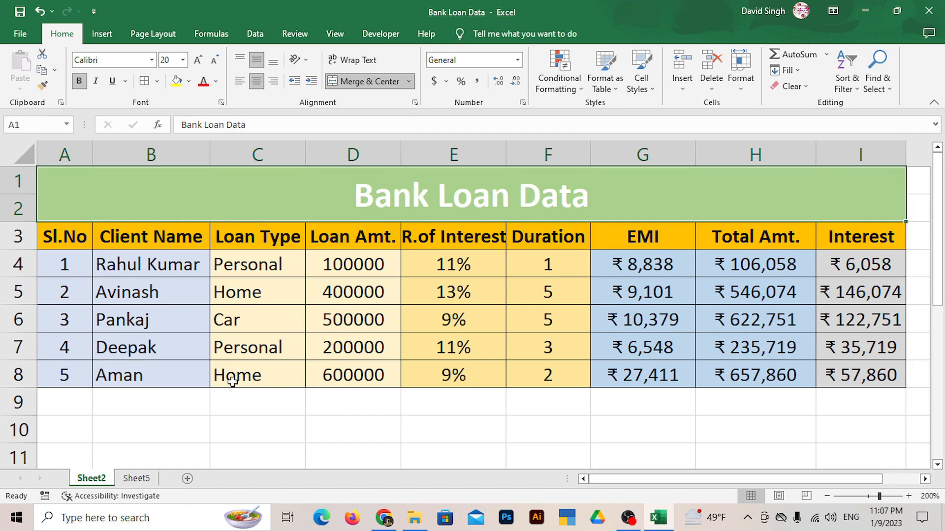
On Sheet5, enter the column headers S.No, Client Name, Loan Type and Loan Amt. in cells A3 to D3
click(138, 478)
click(76, 240)
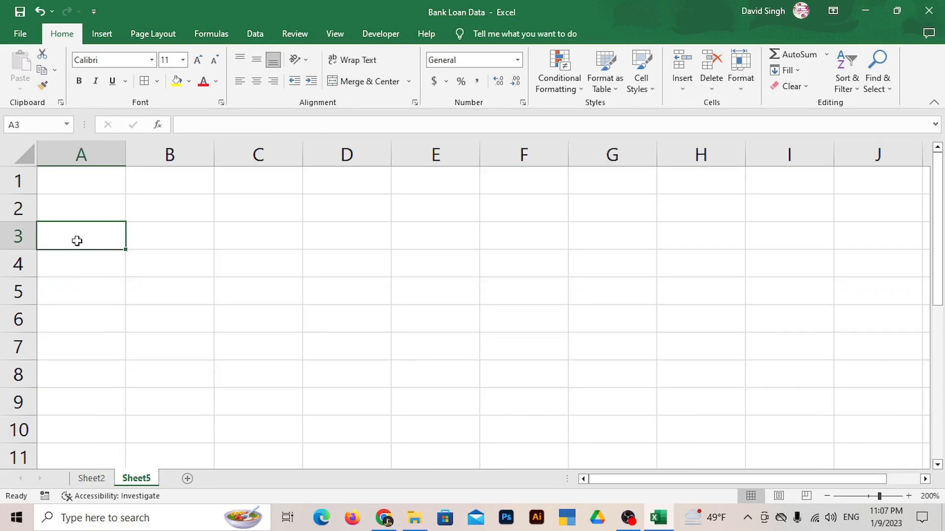
text(S.No)
key(Tab)
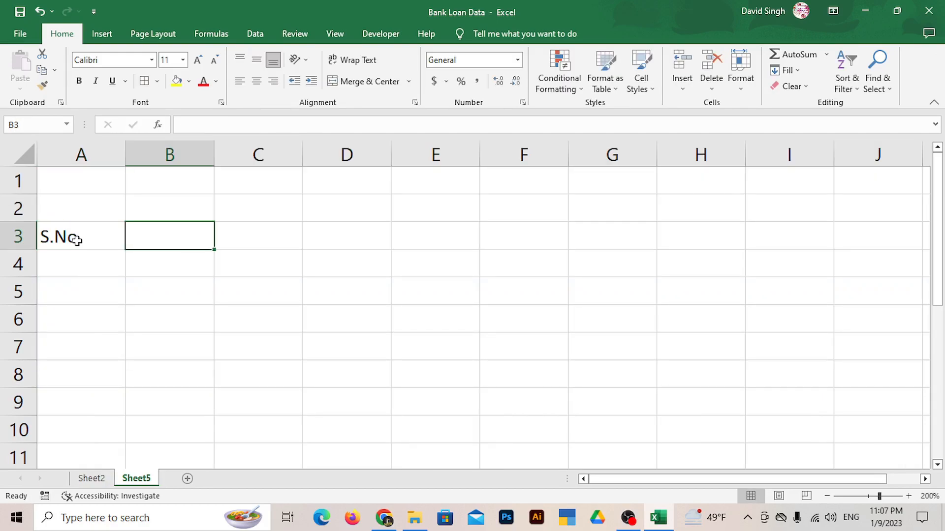
text(Clie)
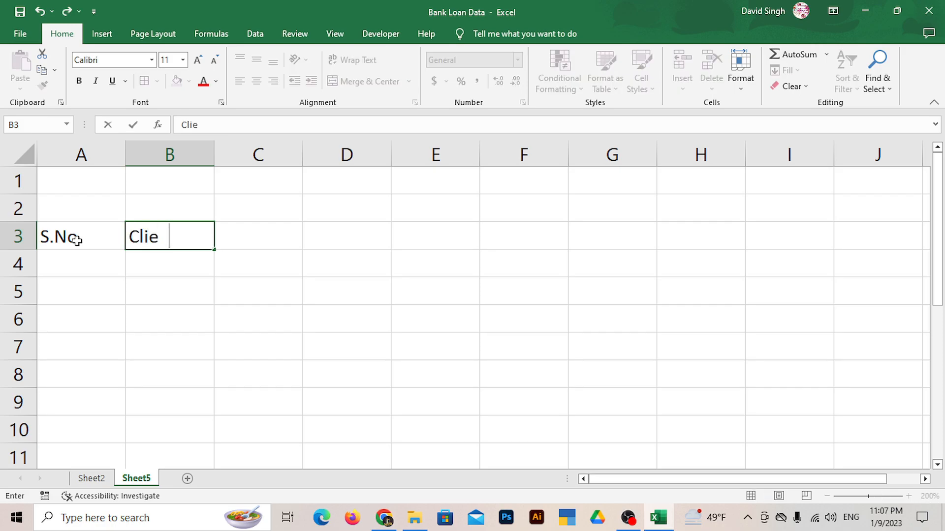
text(nt Name)
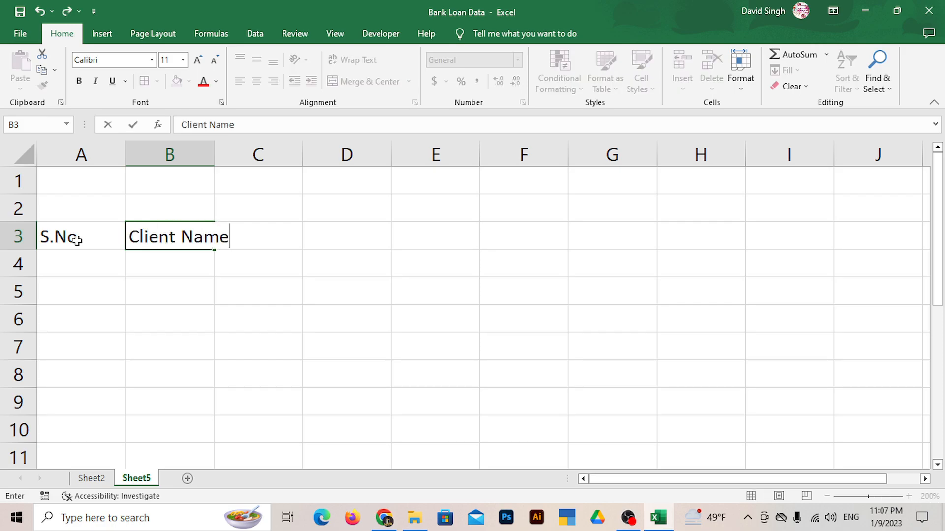
key(Tab)
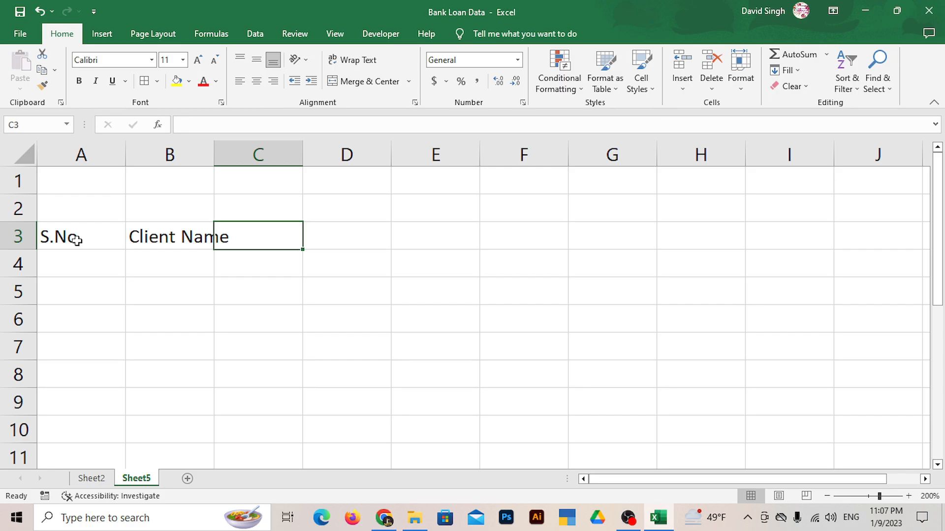
text(Loan Type)
key(Tab)
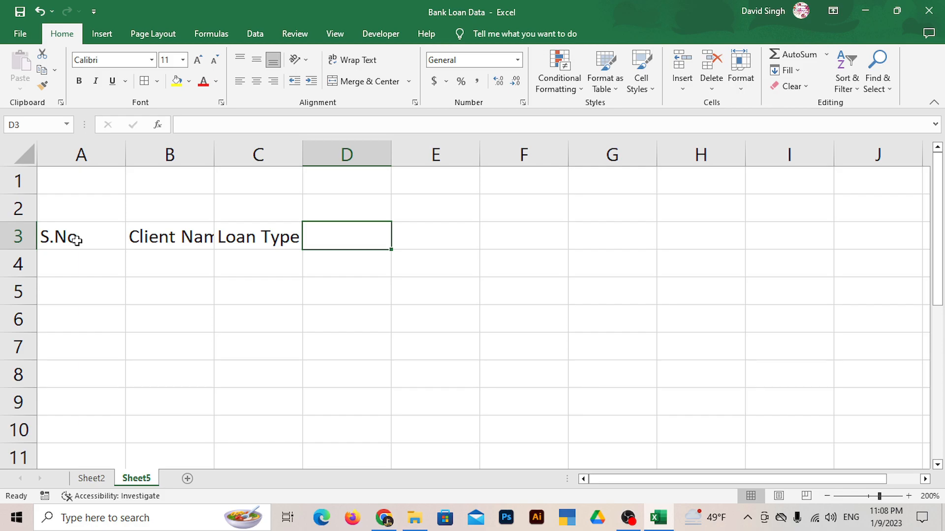
text(Loan )
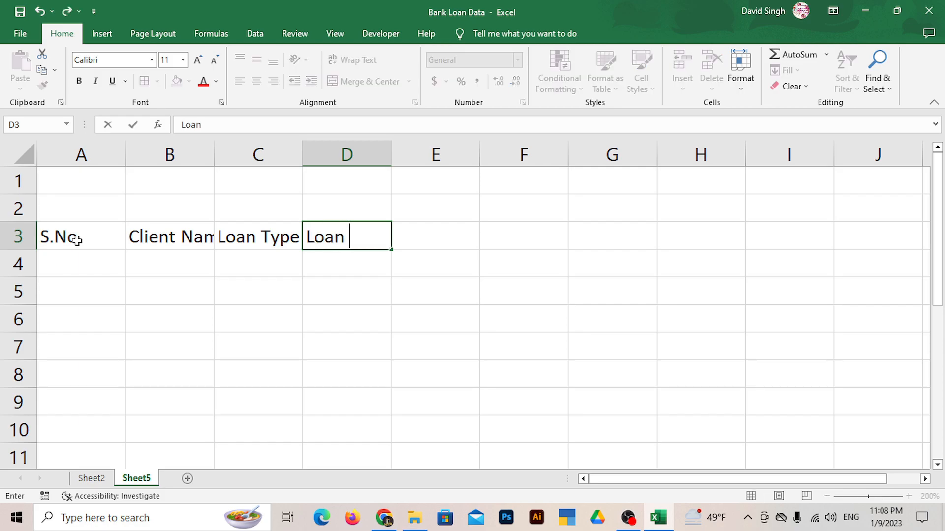
text(Amt.)
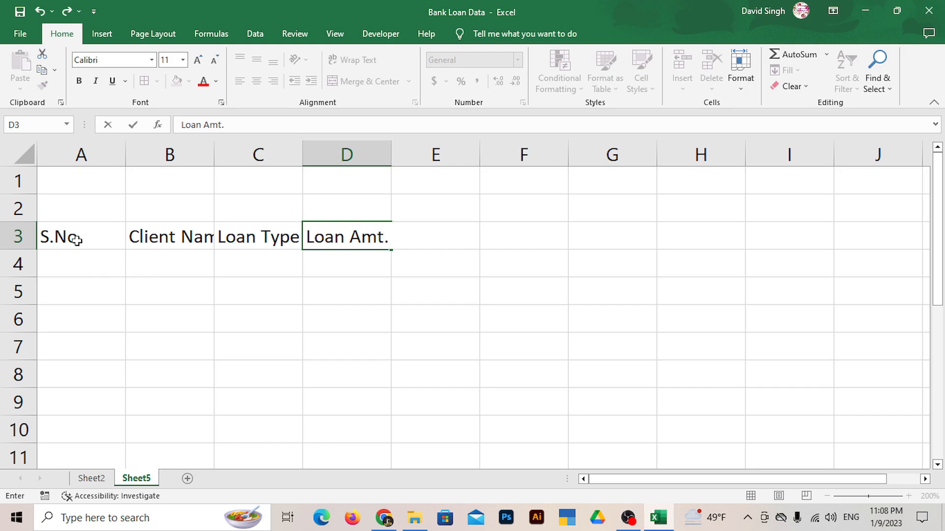
key(Tab)
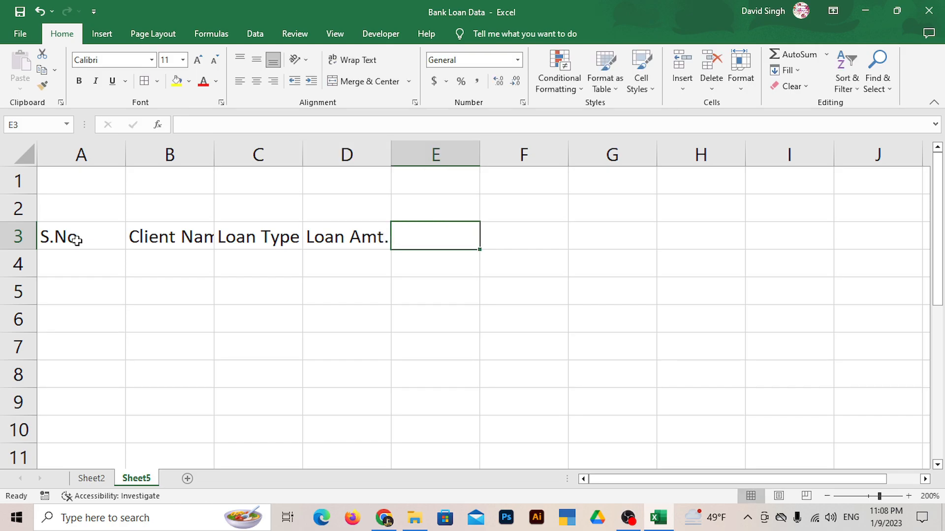
Continue the header row with R.of interest, Duration, EMI, Total Amt. and Interset in cells E3 to I3
text(R.of interest)
key(Tab)
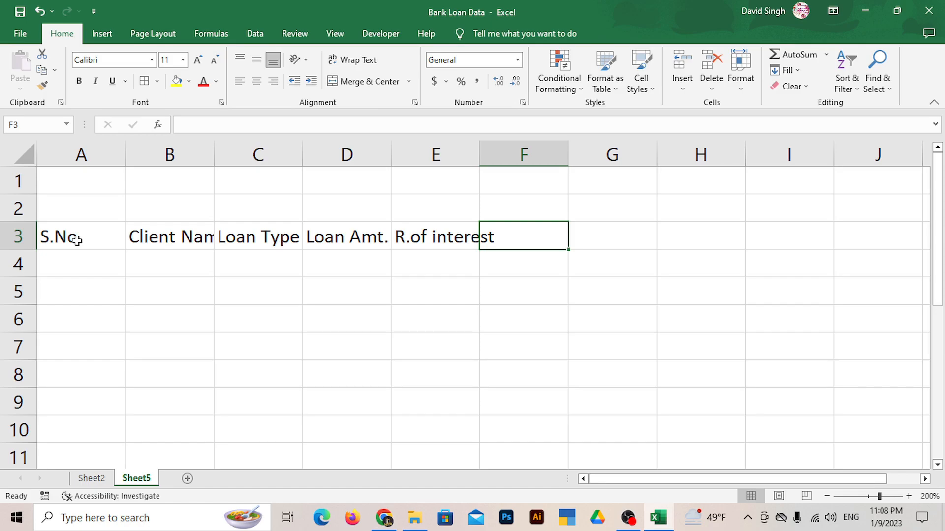
text(Dura)
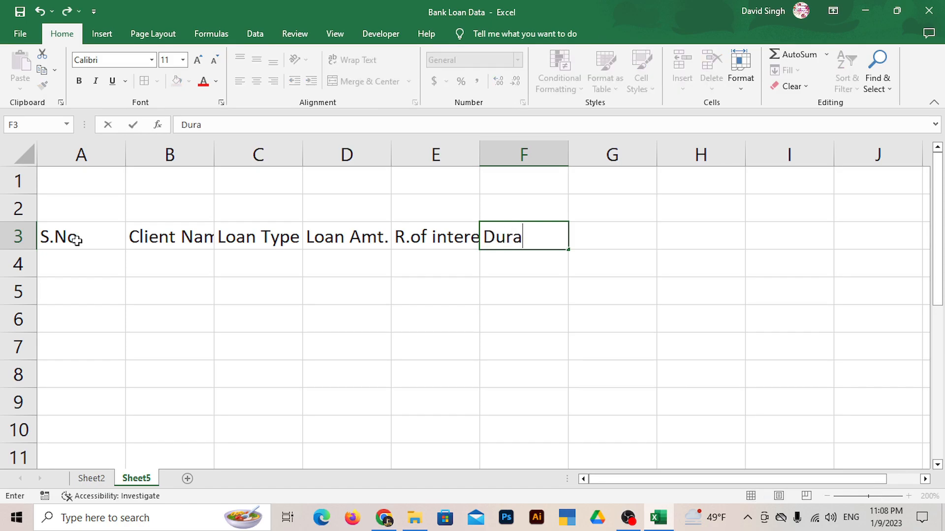
text(tion)
key(Tab)
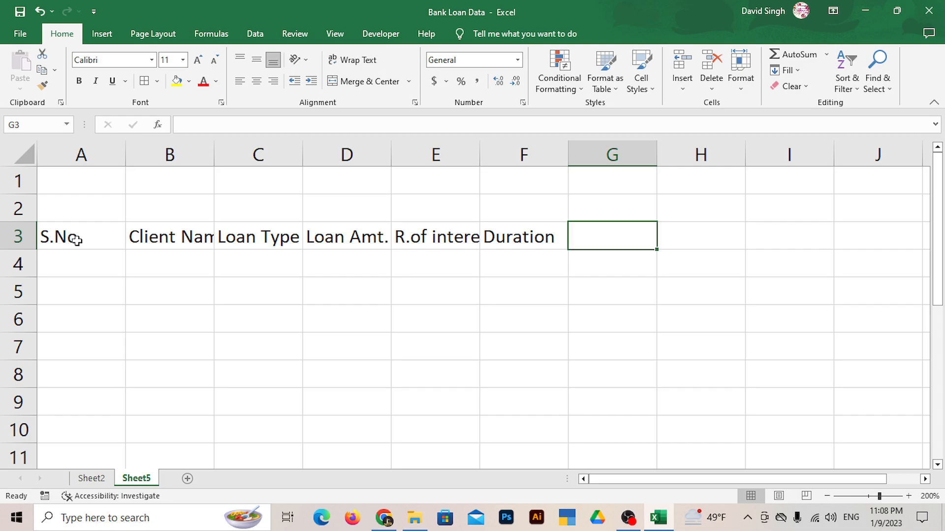
text(EMI)
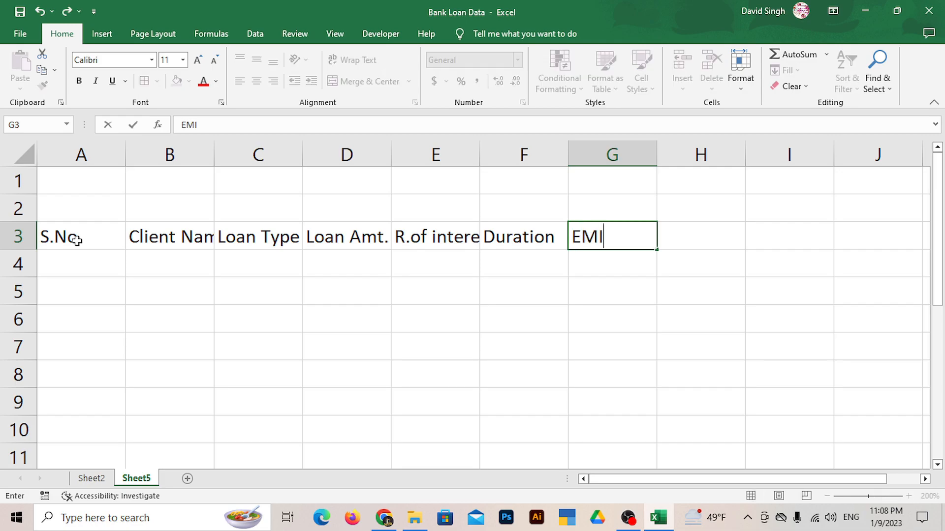
key(Tab)
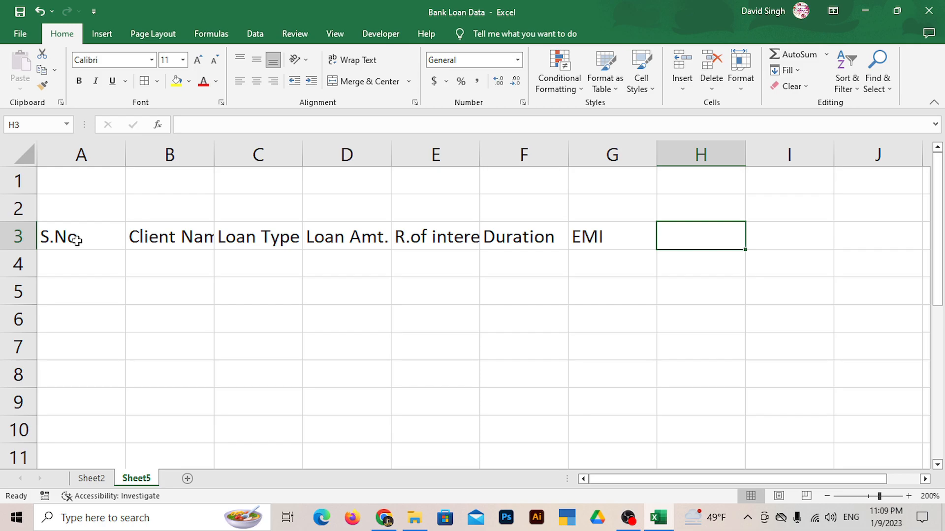
text(Tota)
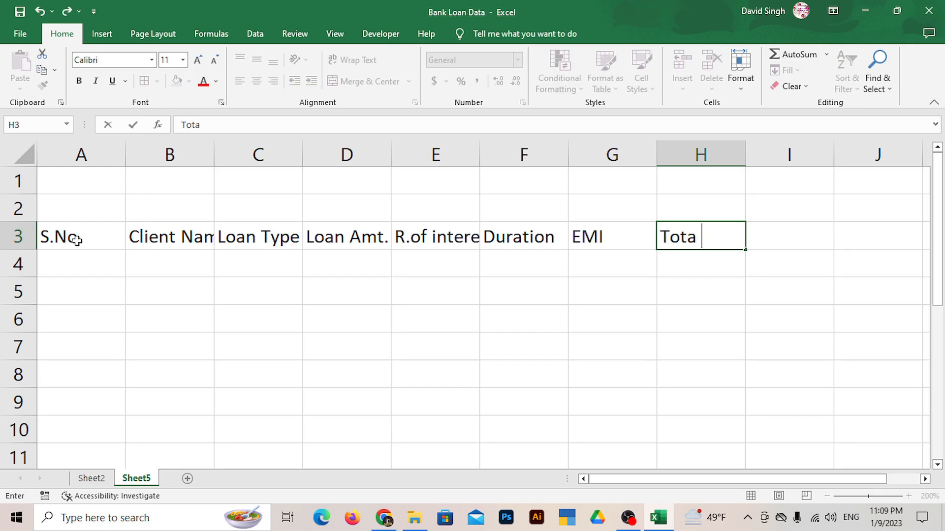
text(l Amt.)
key(Tab)
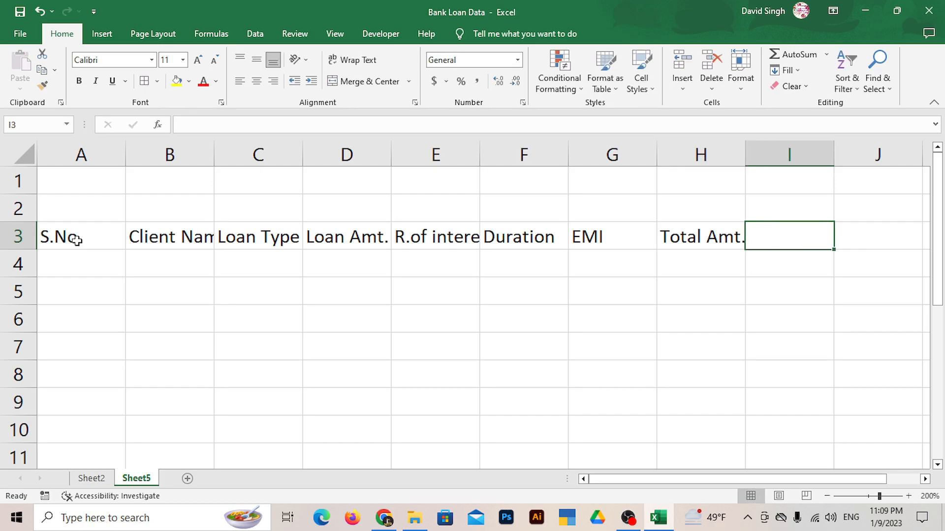
text(Inte )
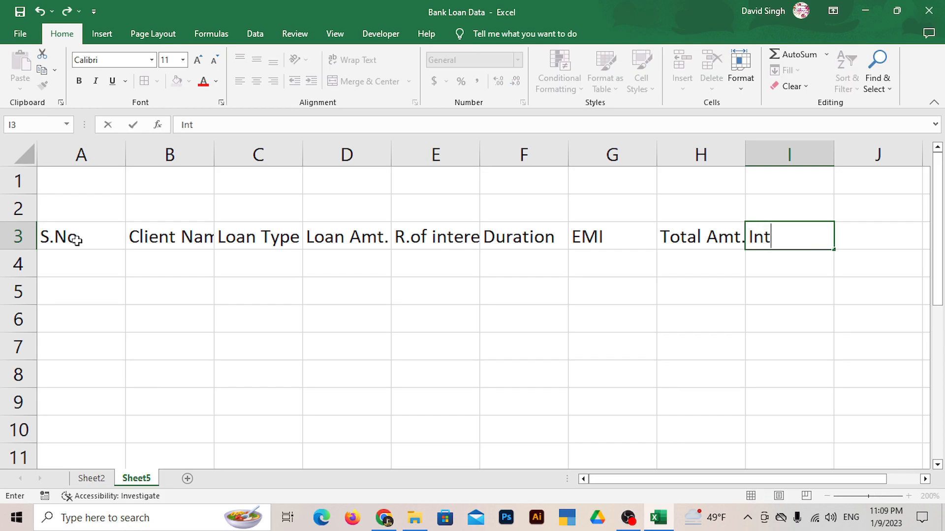
text(rset)
AutoFit the column widths of A to I to the header texts in row 3
drag(76, 240, 788, 239)
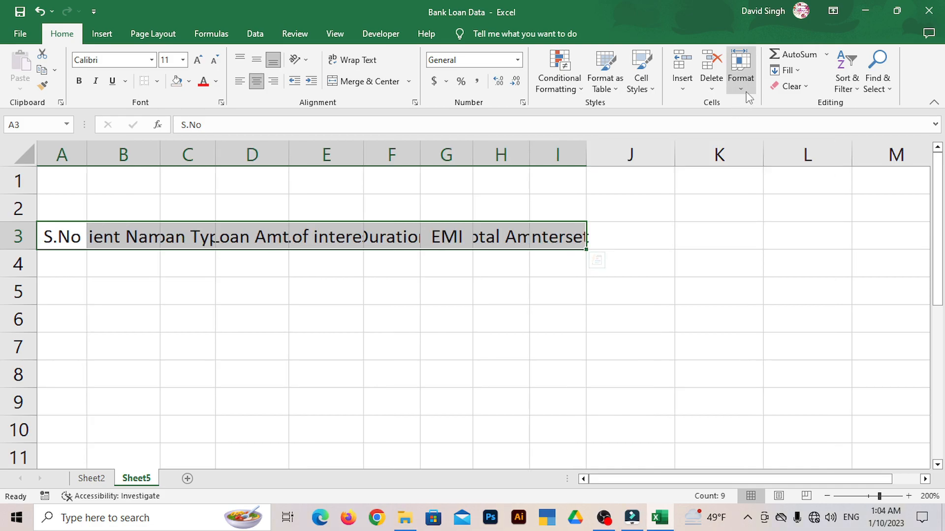
click(747, 96)
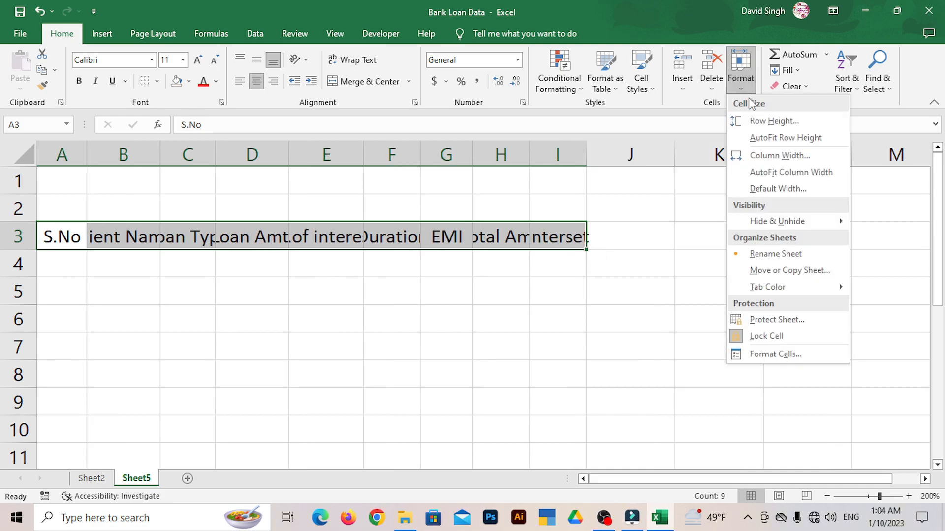
click(761, 169)
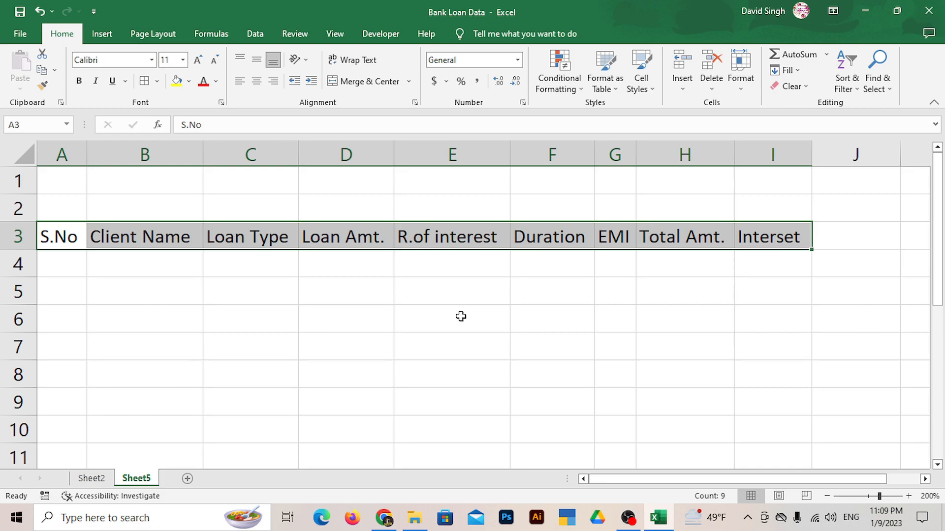
Merge and center cells A1 to I2 and enter the title Bank Loan Data
drag(61, 181, 742, 192)
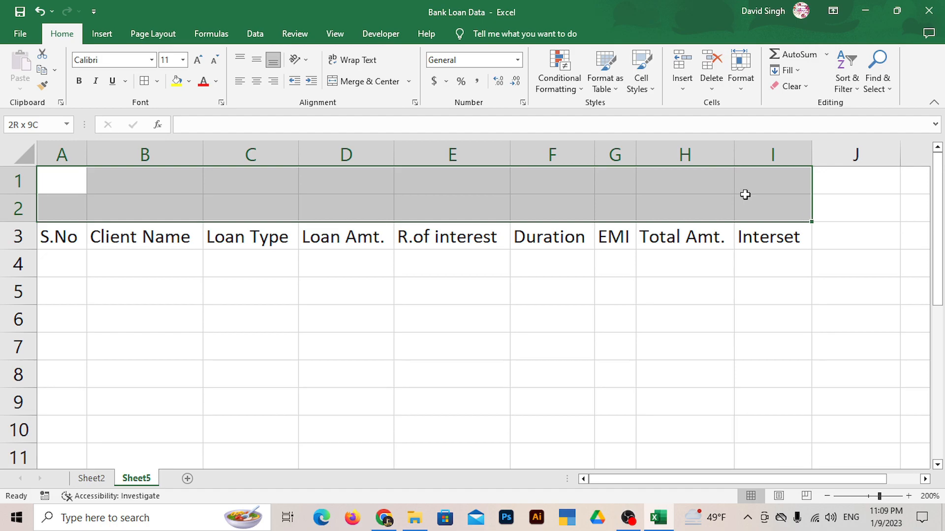
click(366, 83)
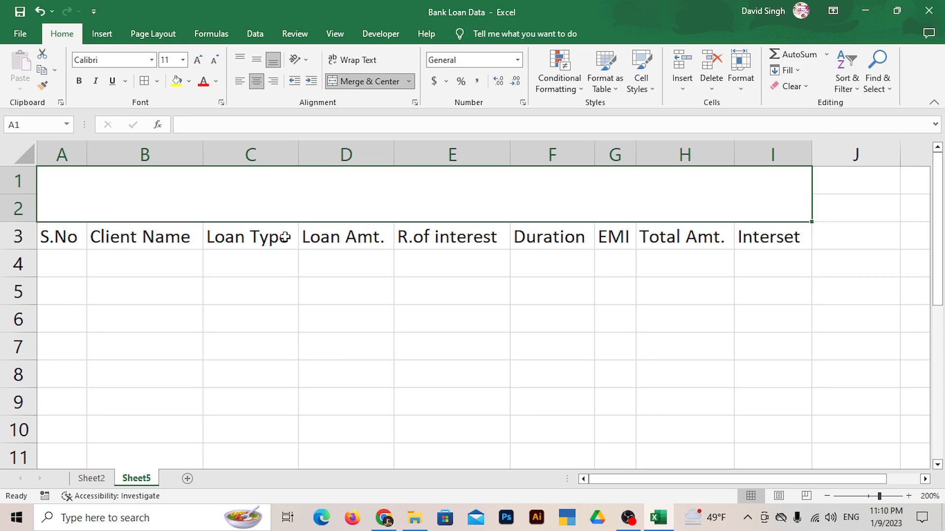
text(N)
key(BackSpace)
text(B)
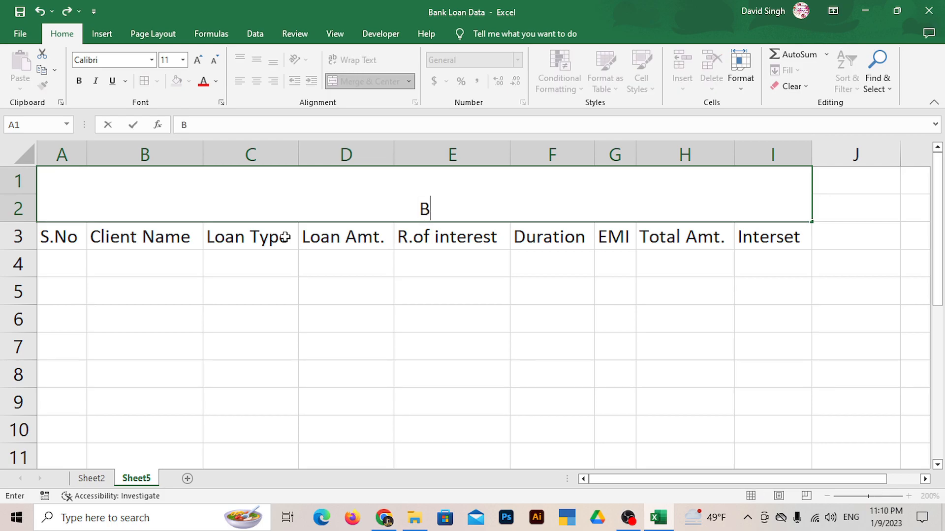
text(ank Loan)
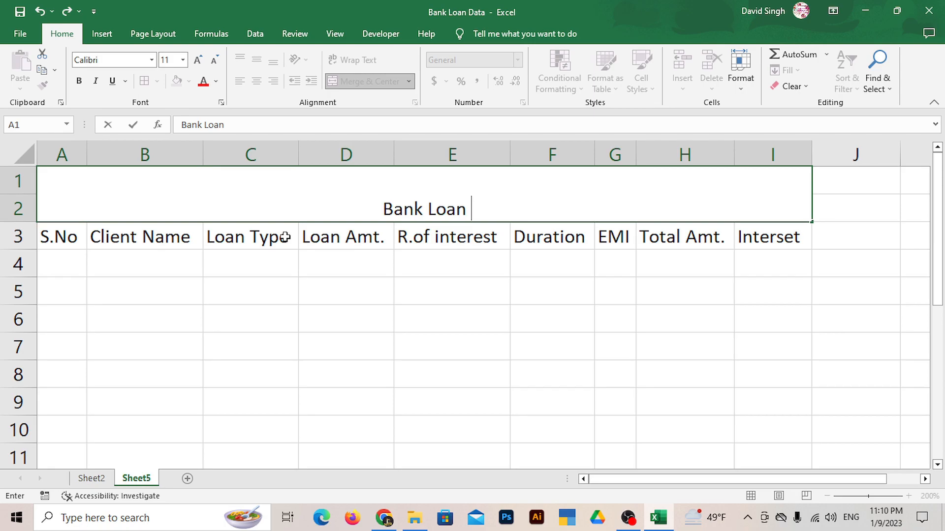
text( Data)
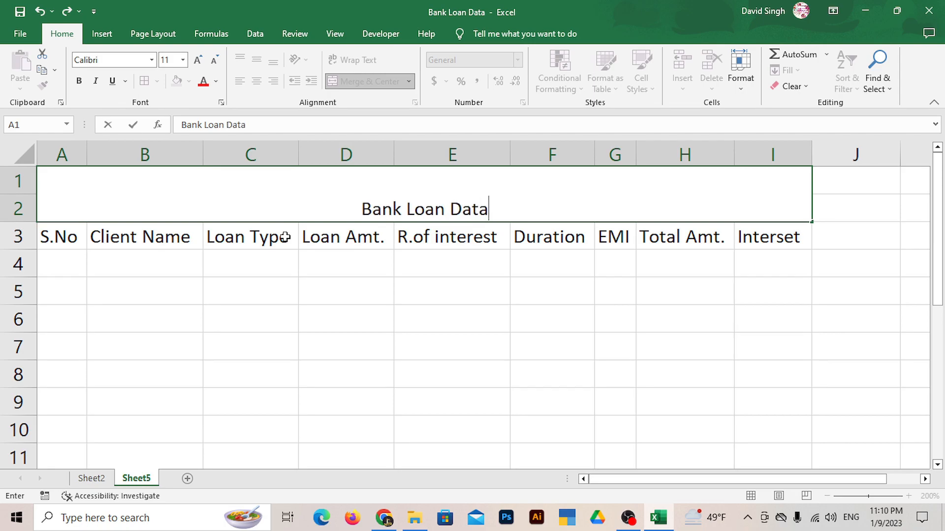
click(346, 263)
Align the Bank Loan Data title vertically to the middle and make it bold at font size 14
click(349, 206)
click(257, 59)
click(79, 81)
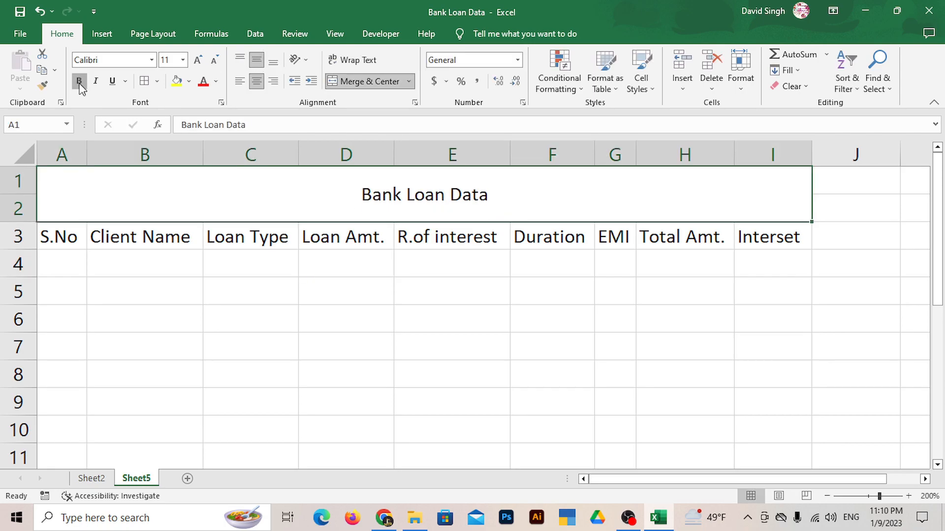
click(198, 60)
click(197, 59)
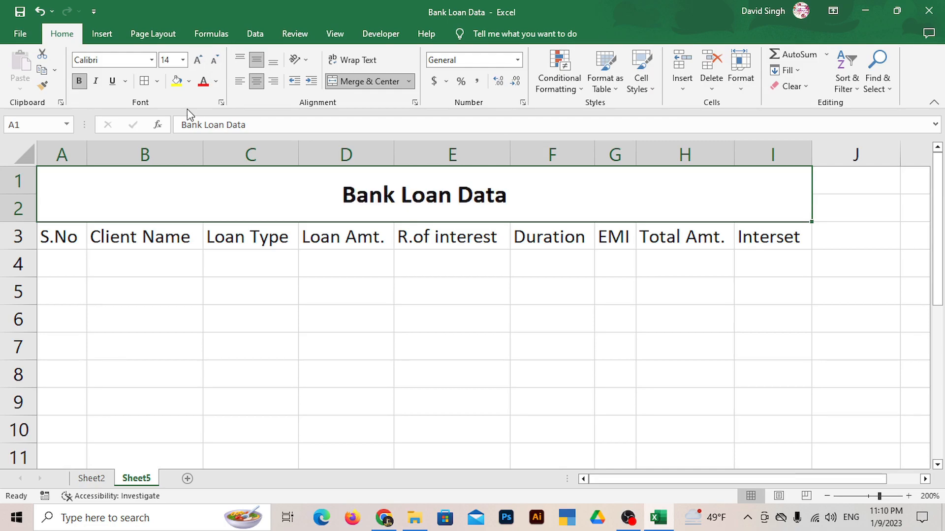
Fill the merged title cell with light gold and the header row A3 to I3 with light gray
click(190, 82)
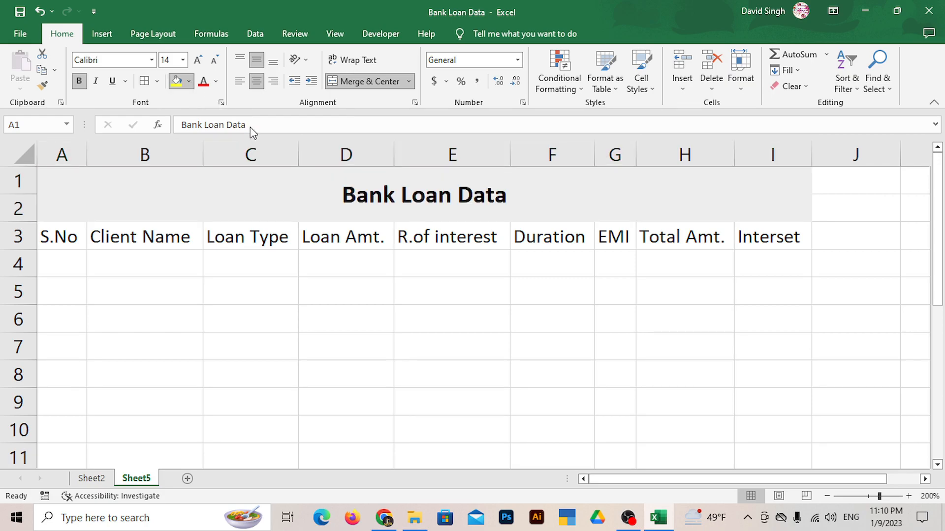
click(262, 136)
drag(69, 236, 742, 223)
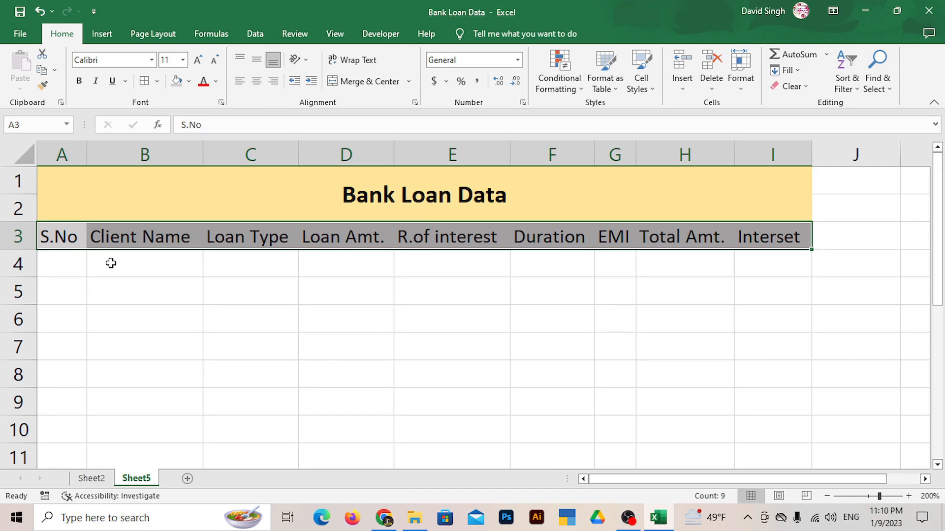
Apply All Borders to the empty data range A4 to I8
click(67, 260)
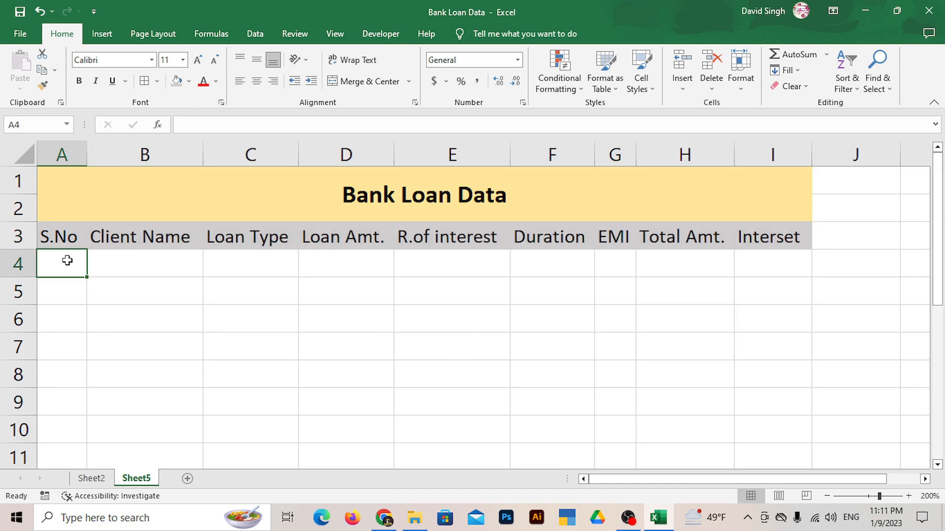
drag(67, 261, 754, 370)
click(157, 82)
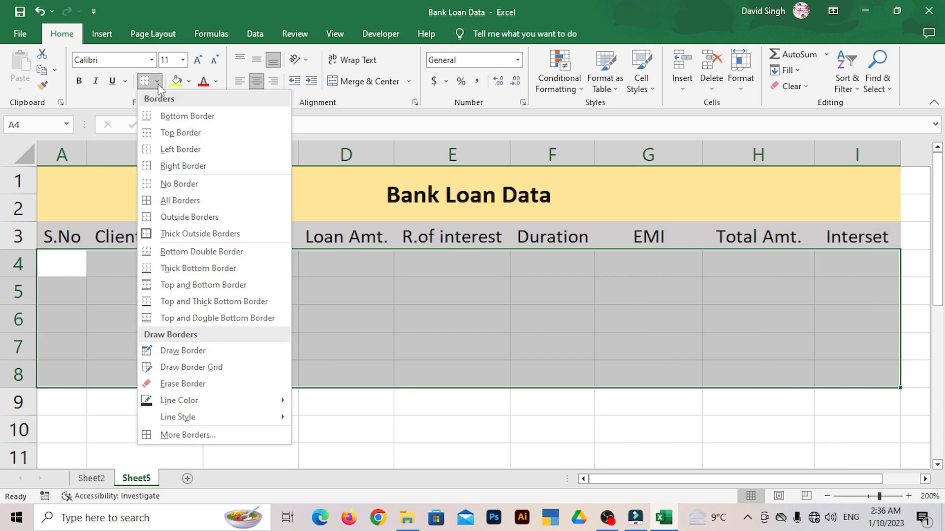
click(180, 201)
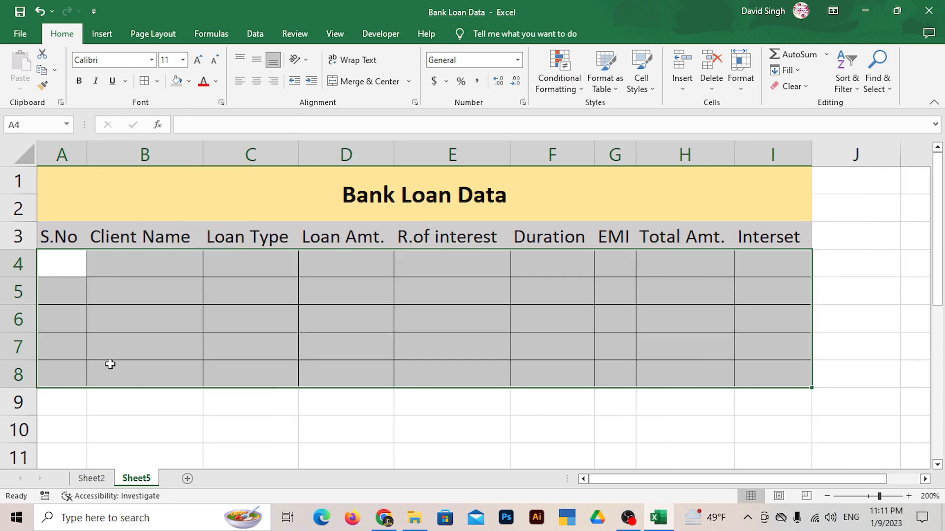
Fill the S.No column with the serial numbers 1 to 5 in cells A4 to A8
click(64, 264)
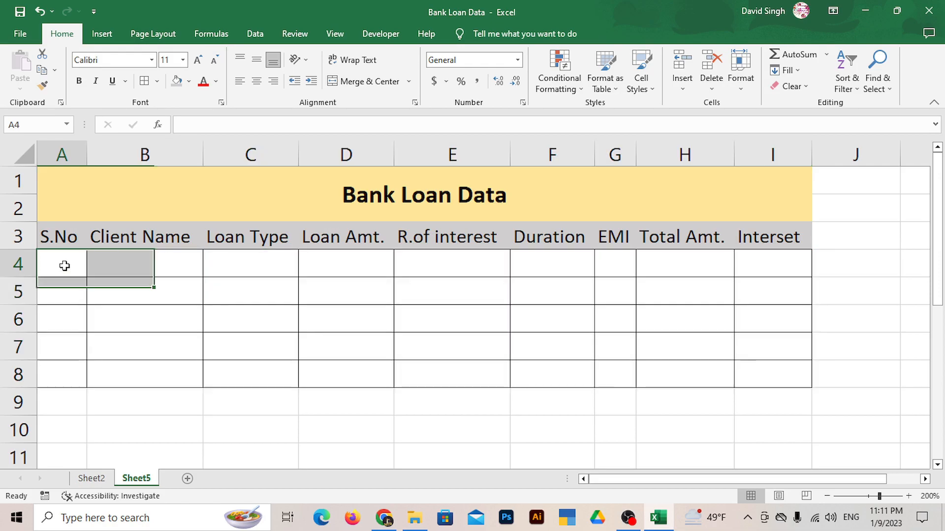
text(1)
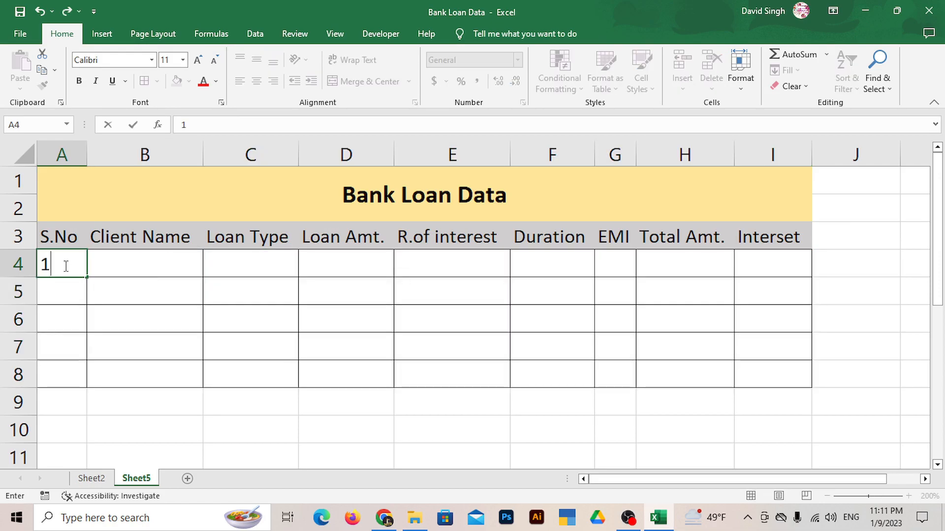
drag(86, 277, 89, 384)
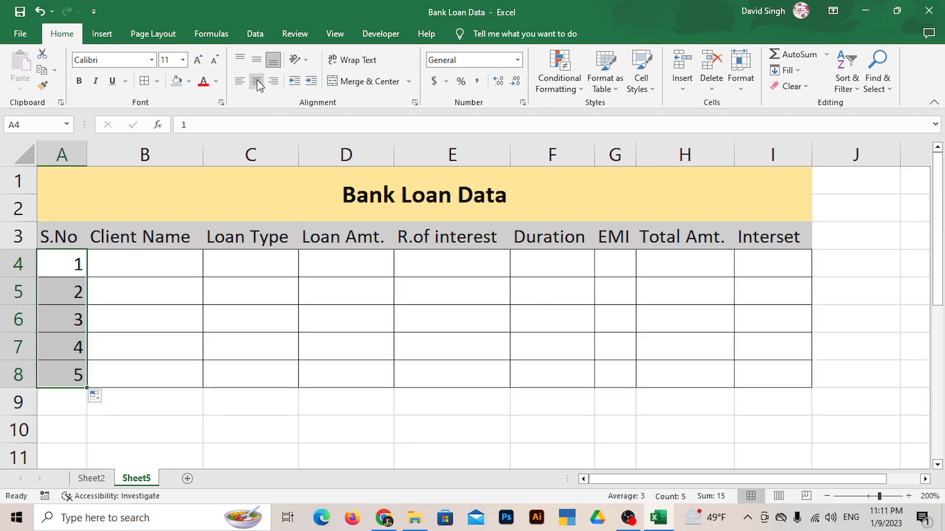
Center the serial numbers in A4 to A8 and enter the five clients' first names in the Client Name cells B4 to B8
click(256, 81)
click(142, 270)
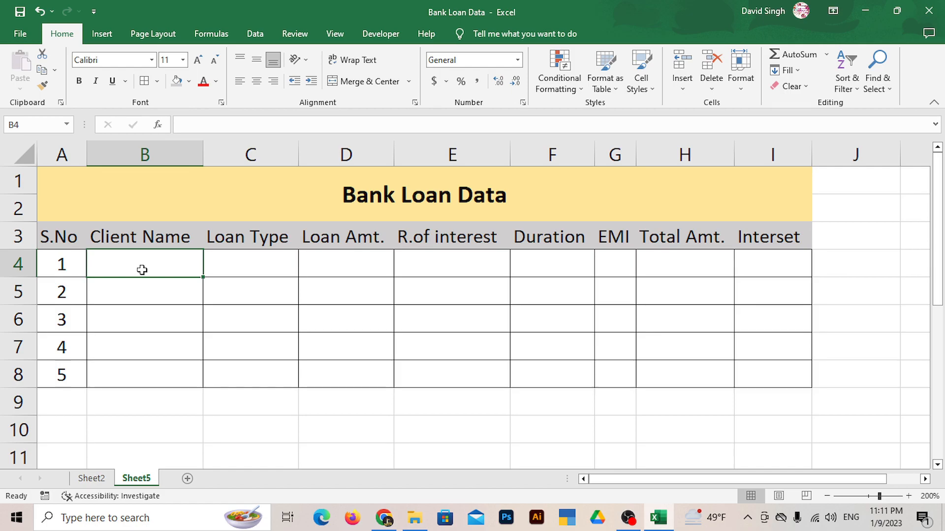
text(Rahual)
key(BackSpace)
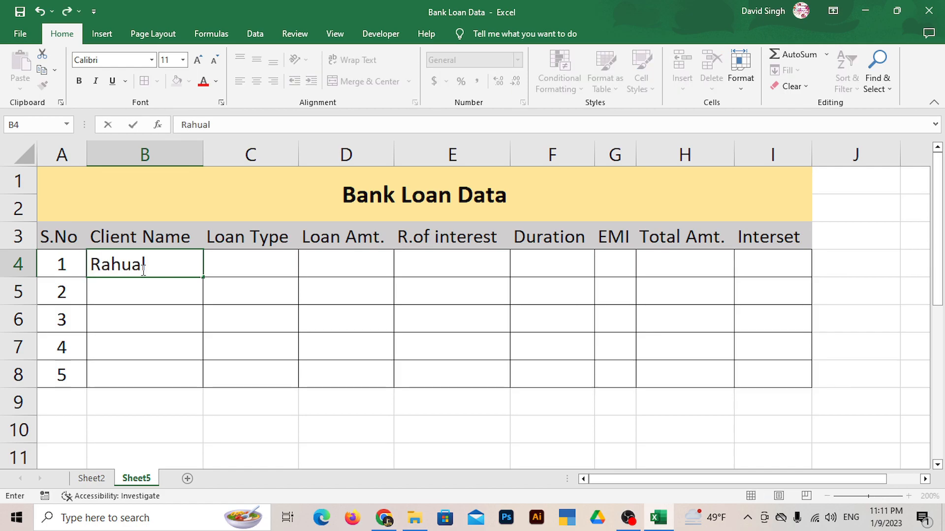
key(BackSpace)
text(l)
key(Return)
text(Avinash)
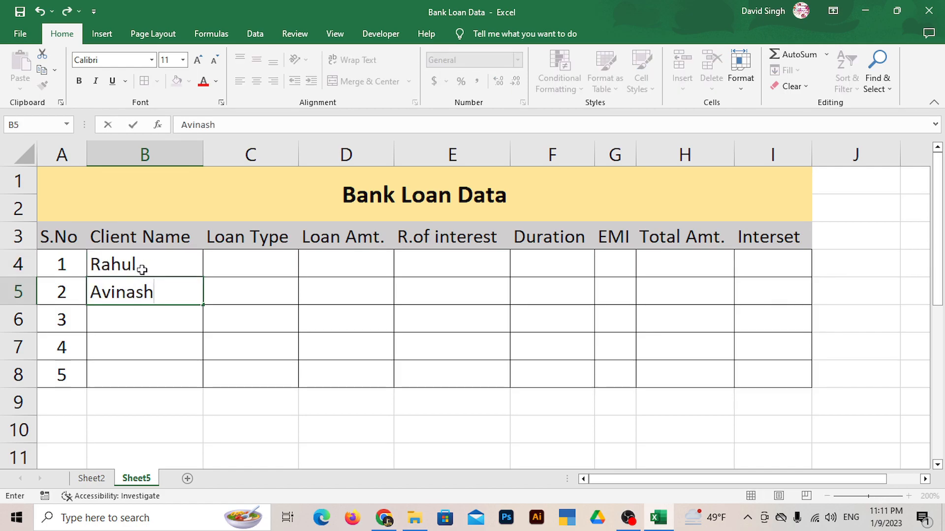
key(Return)
text(Pankaj)
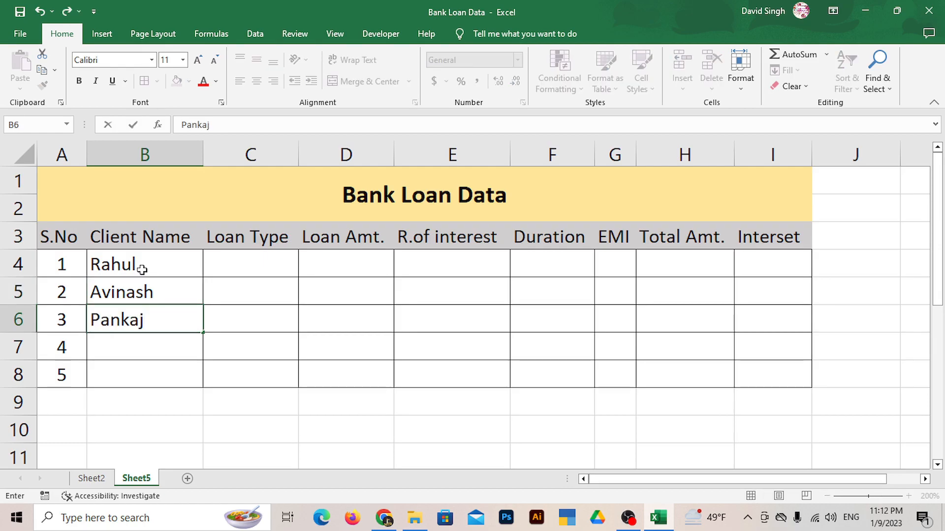
key(Return)
text(Deepak)
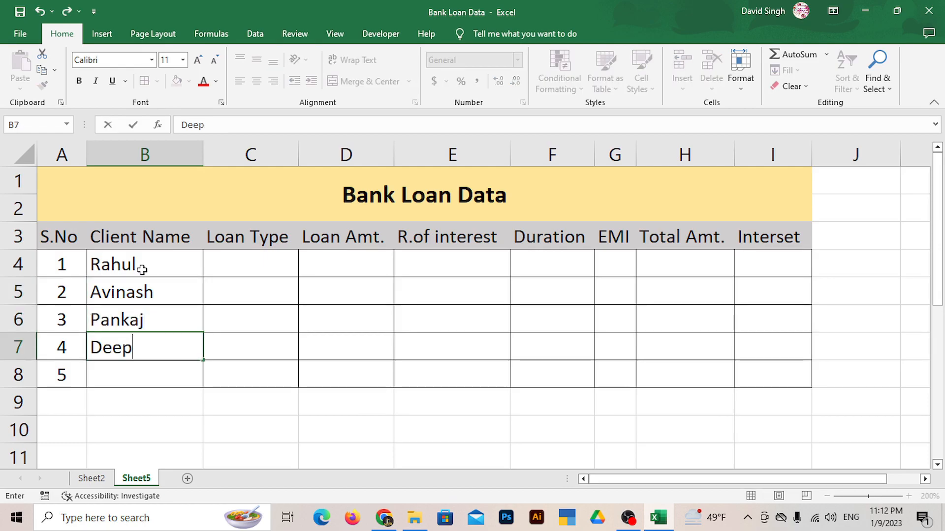
key(Return)
text(Aman)
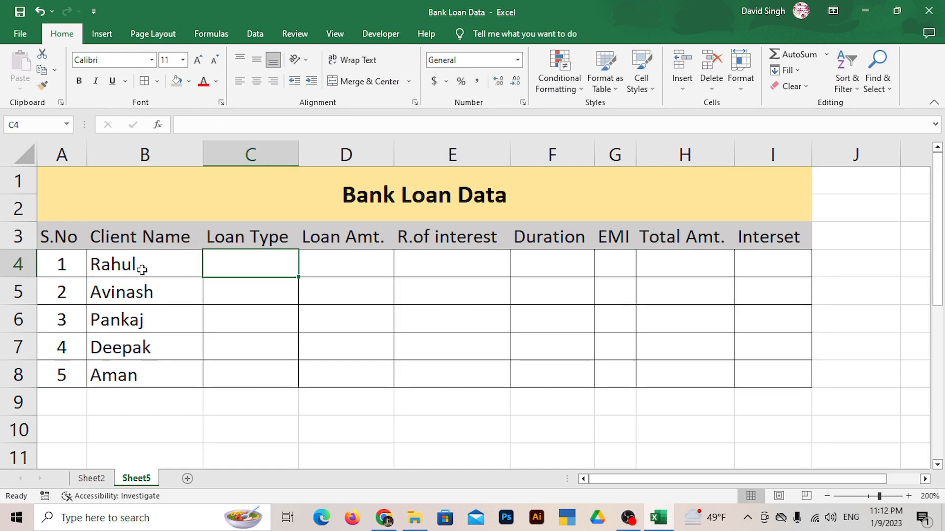
Fill the Loan Type cells C4 to C8 with Personal, Home, Car, Personal and Home
text(Personal)
key(Return)
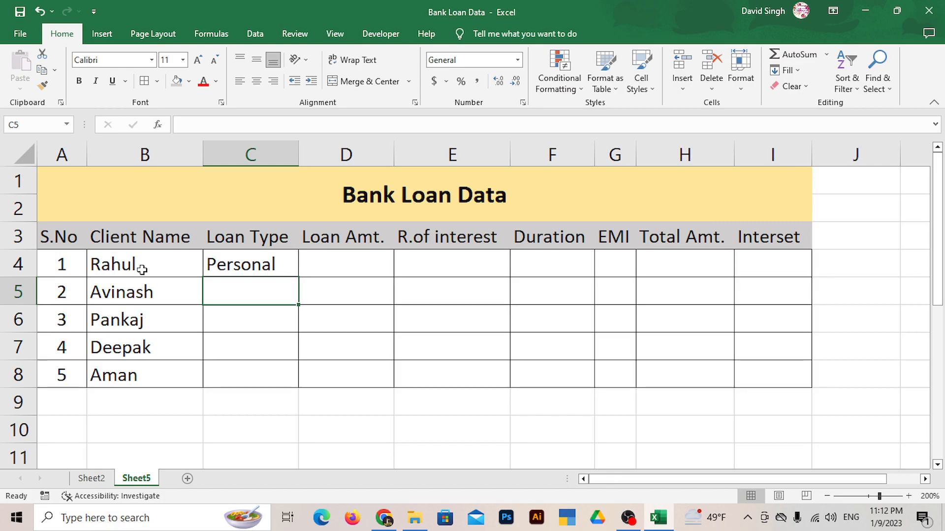
text(Home)
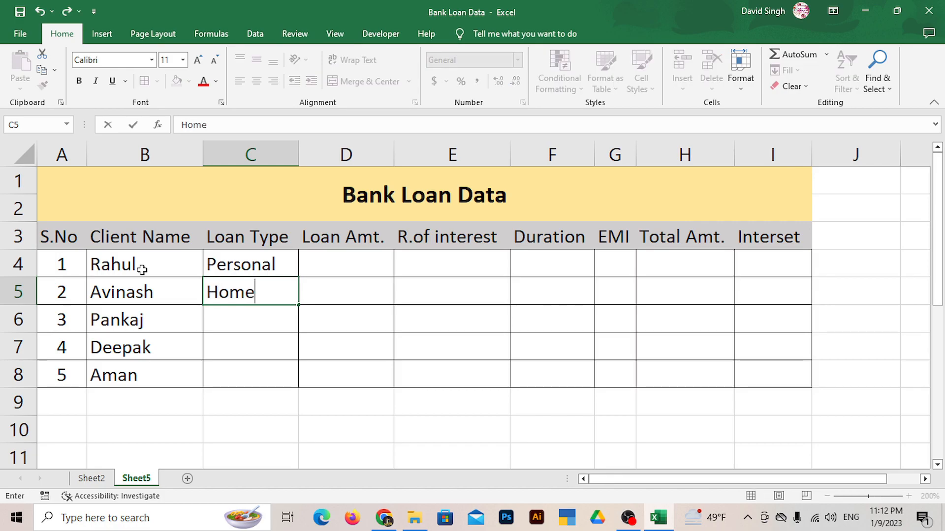
key(Return)
text(Car)
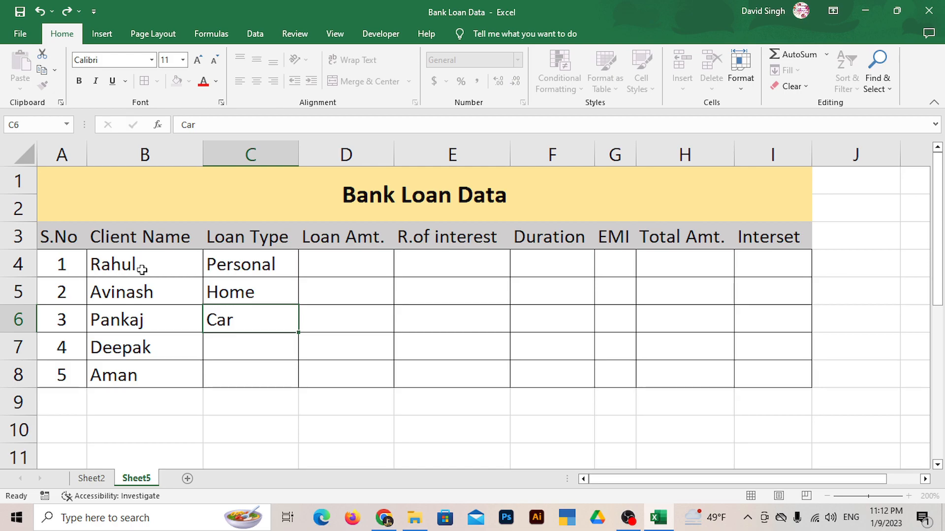
key(Return)
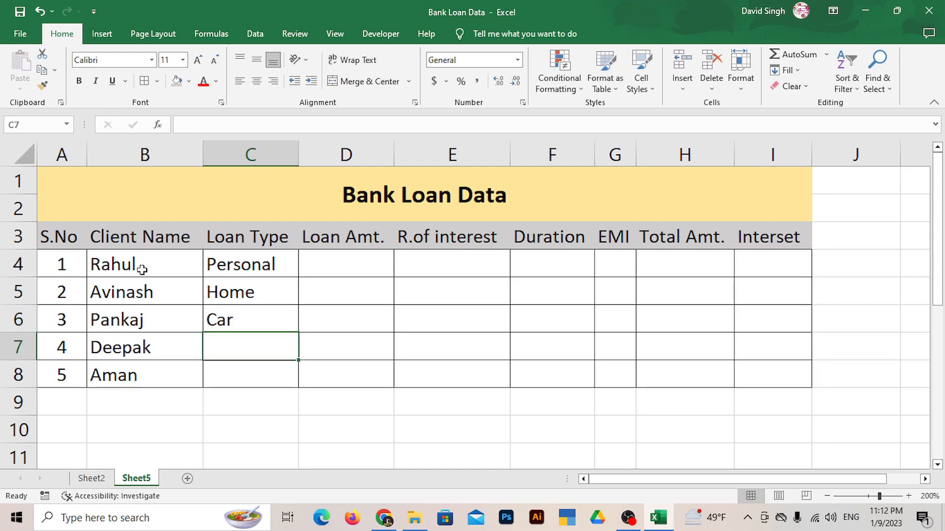
text(Personal)
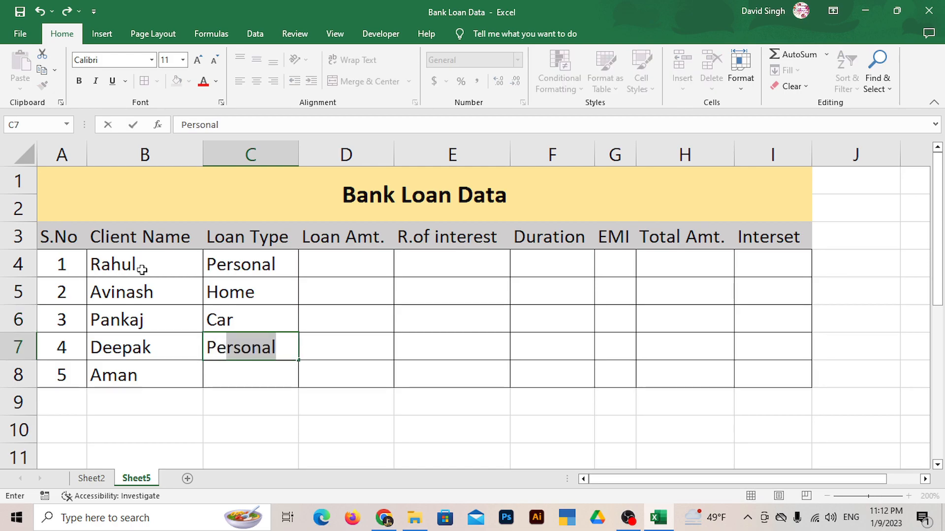
key(Return)
text(Home)
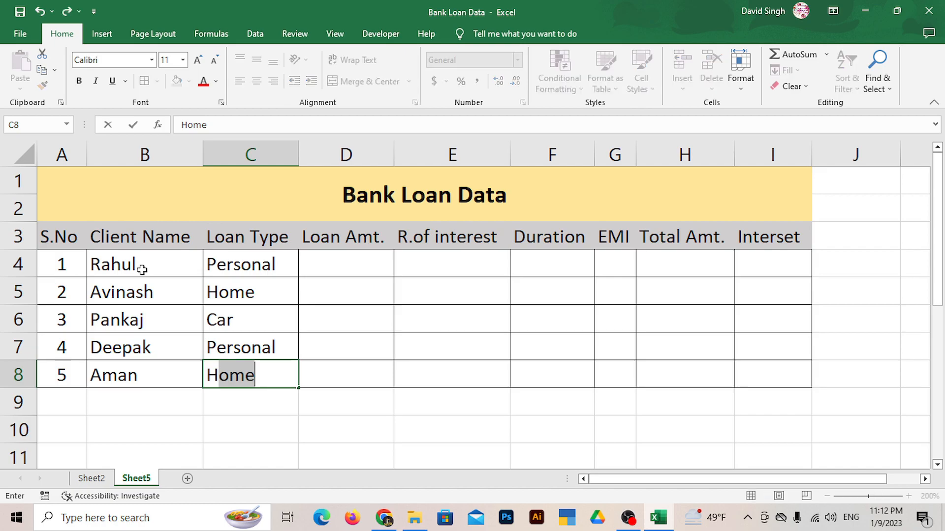
key(Tab)
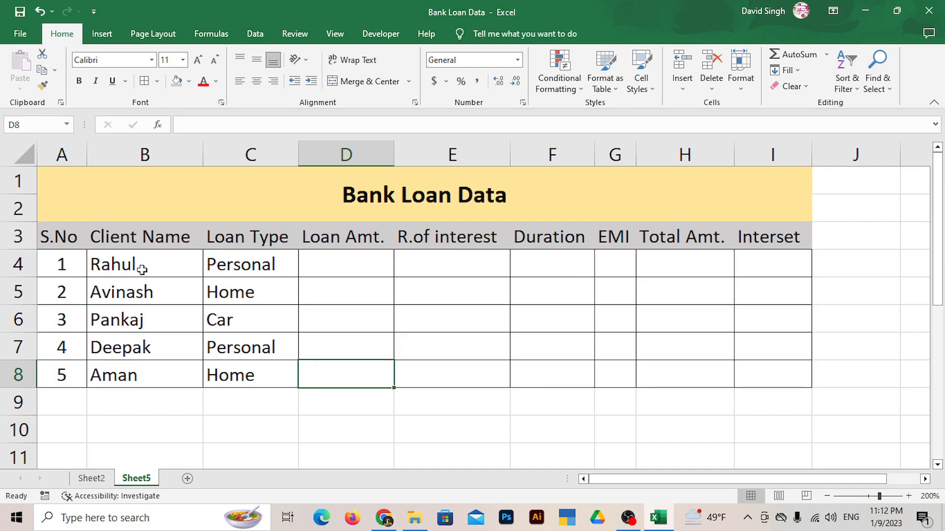
Enter the loan amounts 100000, 400000, 500000, 200000 and 600000 in cells D4 to D8
key(Up)
key(Up)
key(Up)
key(Up)
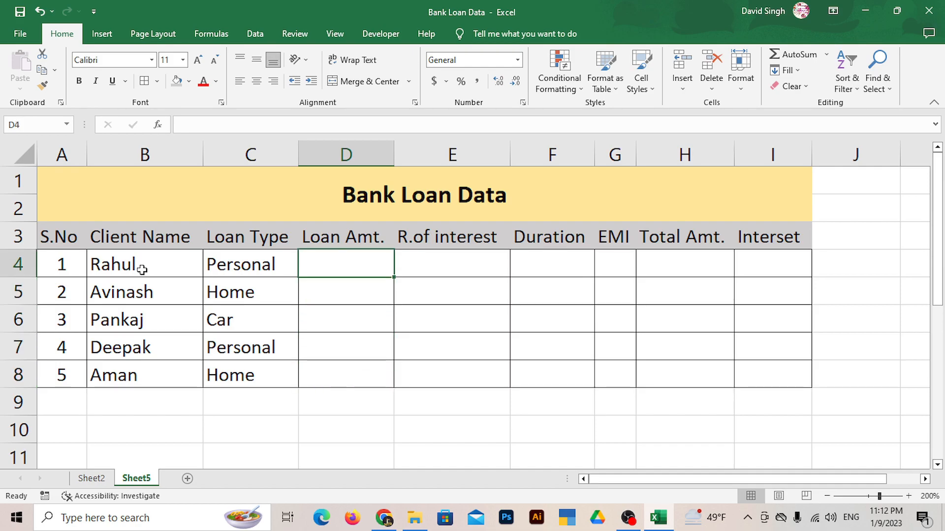
text(1000)
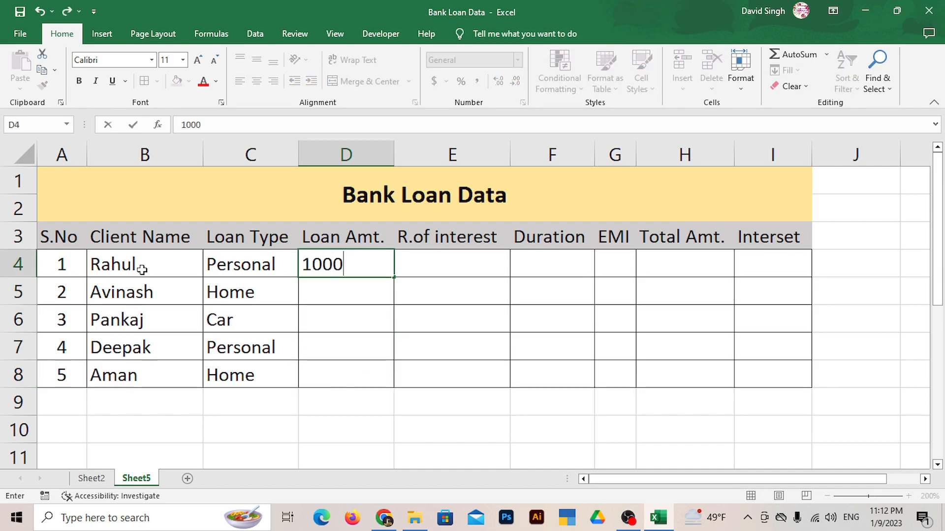
text(00)
key(Return)
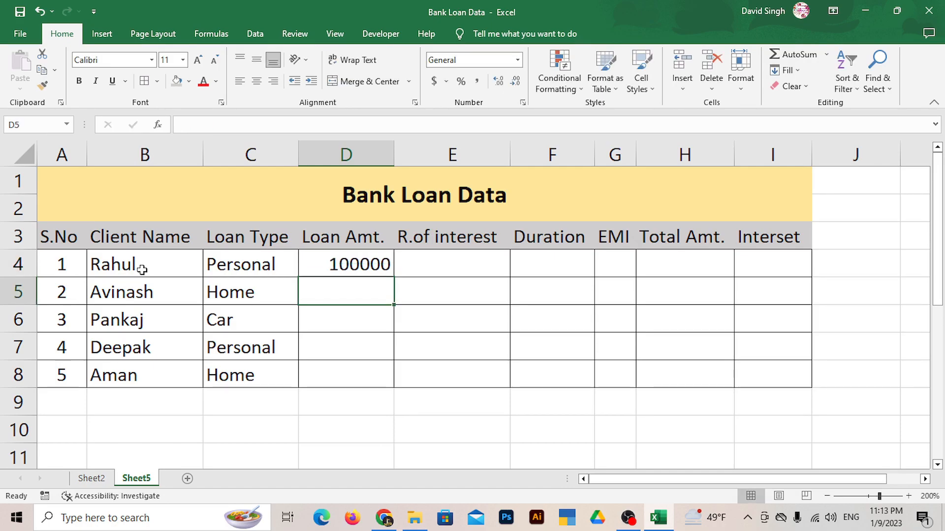
text(400000)
key(Return)
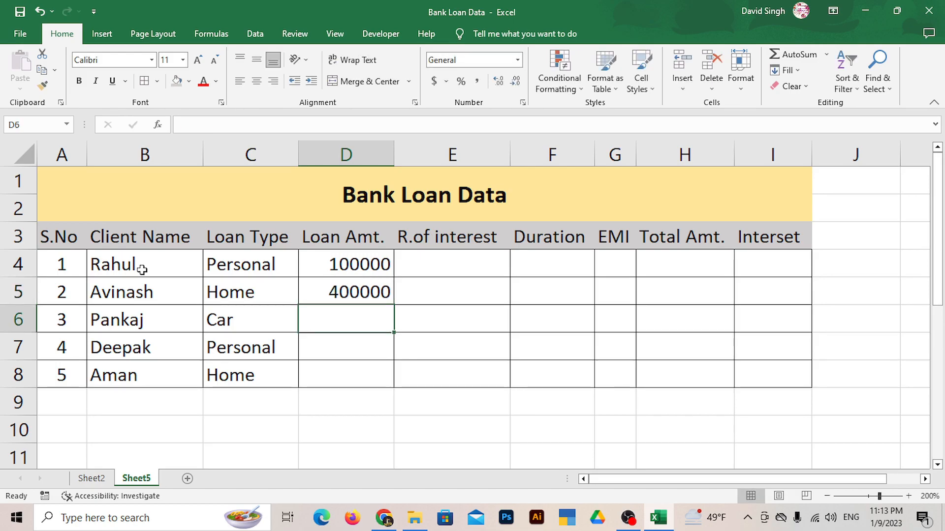
text(500000)
key(Return)
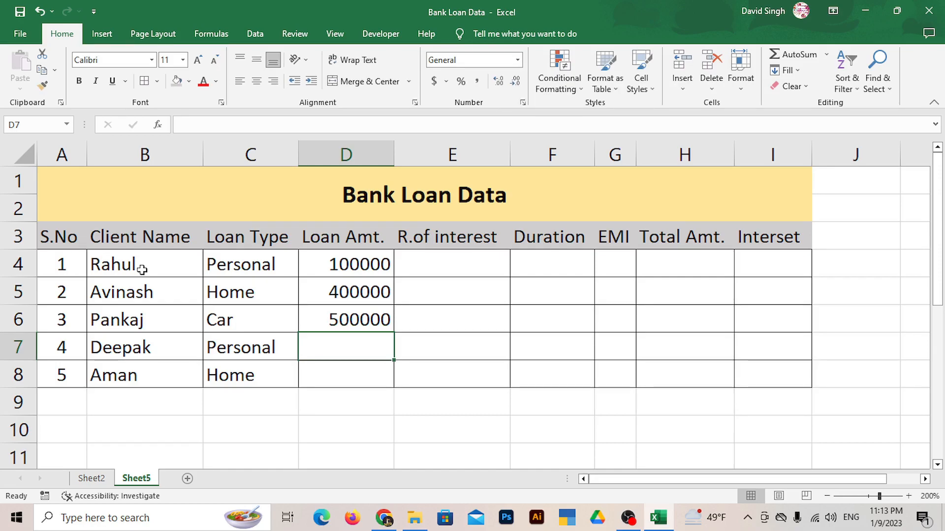
text(200000)
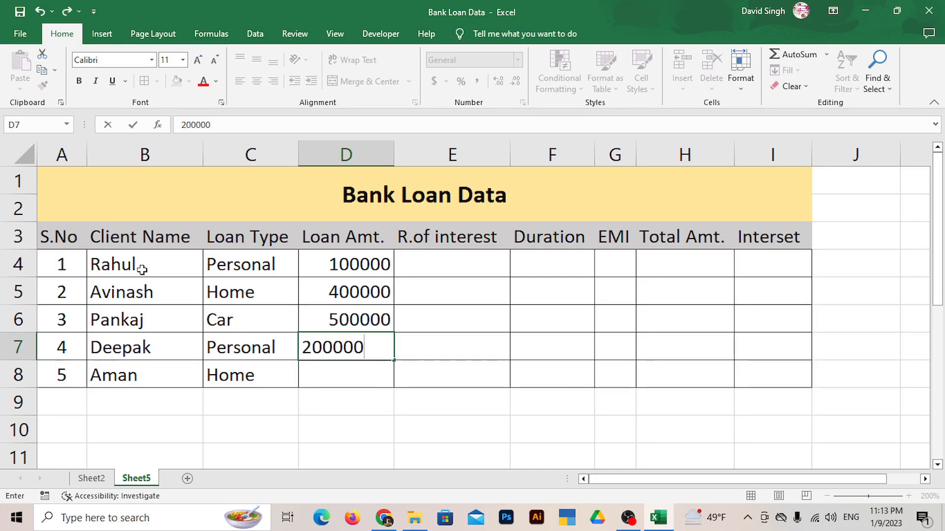
key(Return)
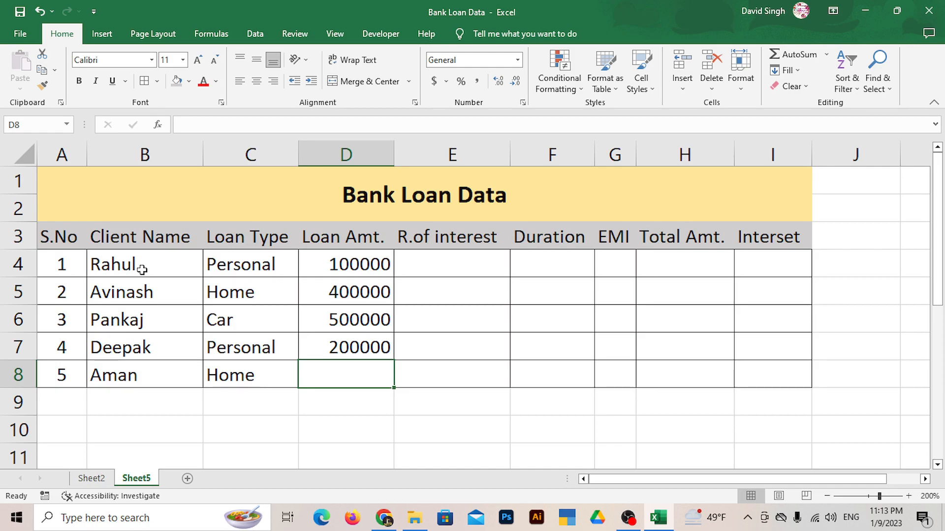
text(600000)
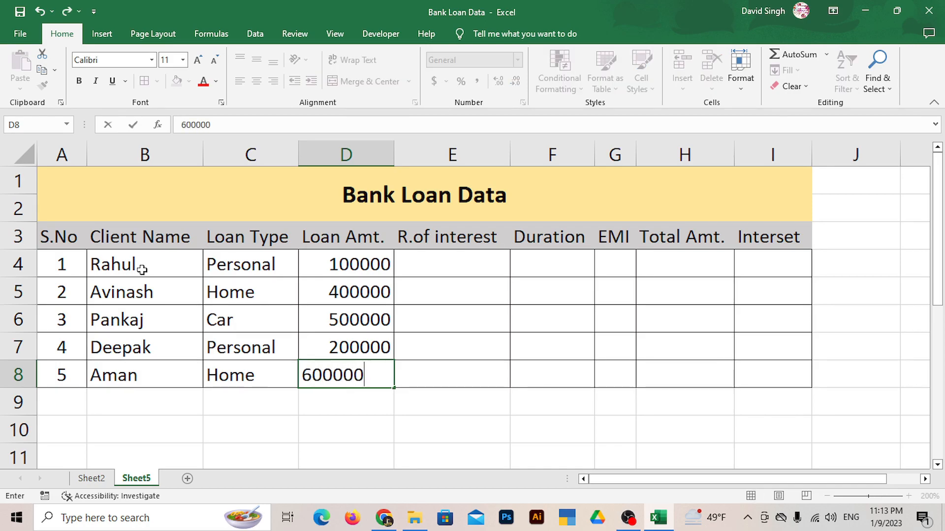
key(Tab)
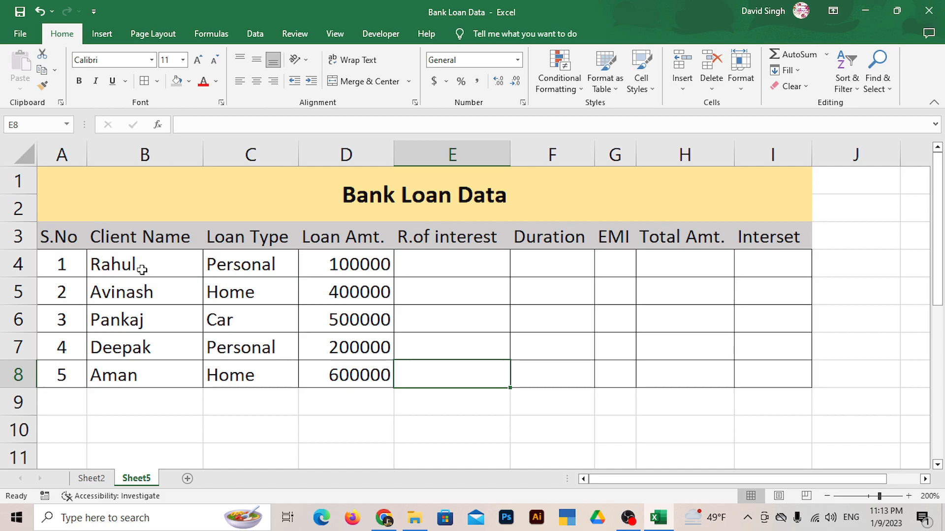
Enter the interest rates 11%, 13%, 9%, 11% and 13% in cells E4 to E8
key(Up)
key(Up)
key(Up)
key(Up)
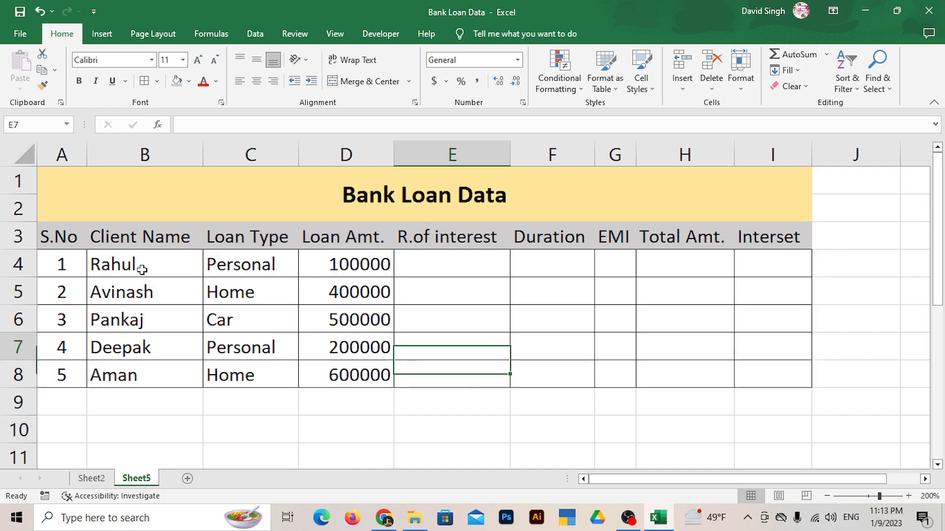
text(11%)
key(Return)
text(13%)
key(Return)
text(9%)
key(Return)
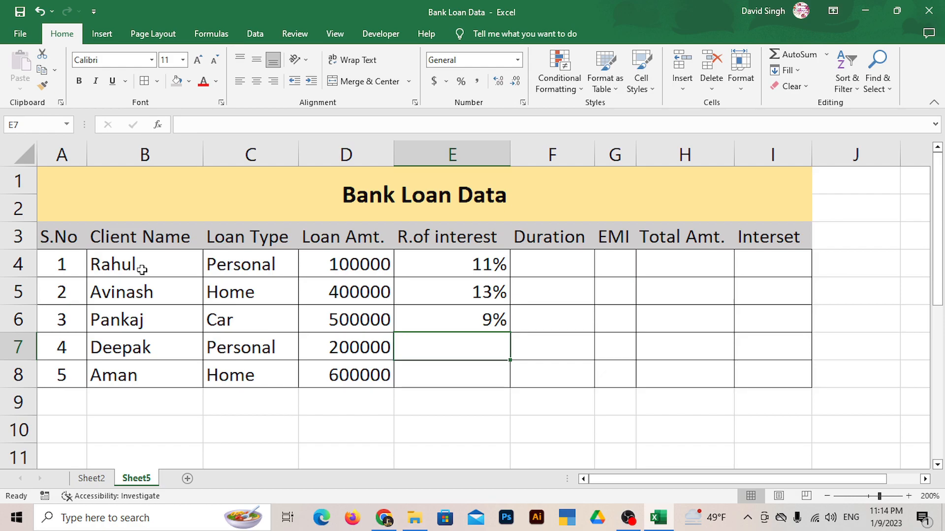
text(11%)
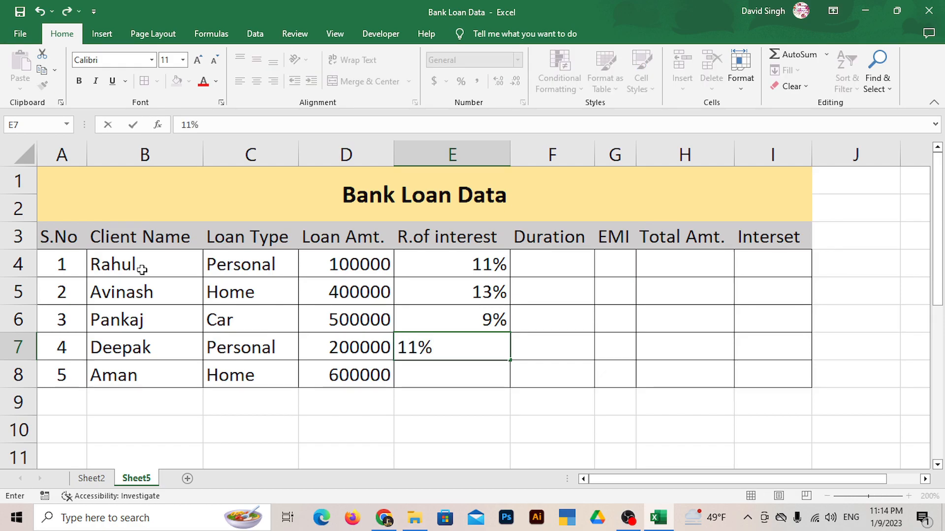
key(Return)
text(13%)
key(Tab)
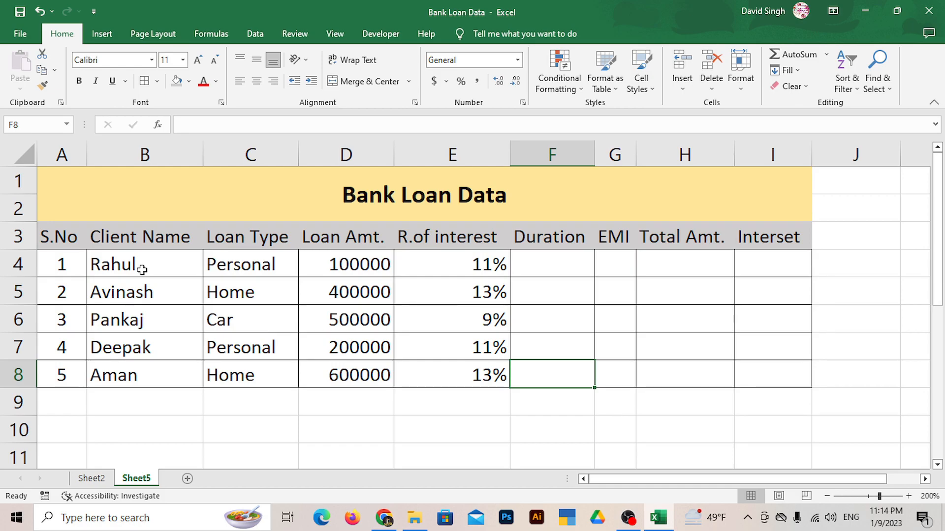
Enter the loan durations 1, 5, 5, 3 and 2 in cells F4 to F8
key(Up)
key(Up)
key(Up)
key(Up)
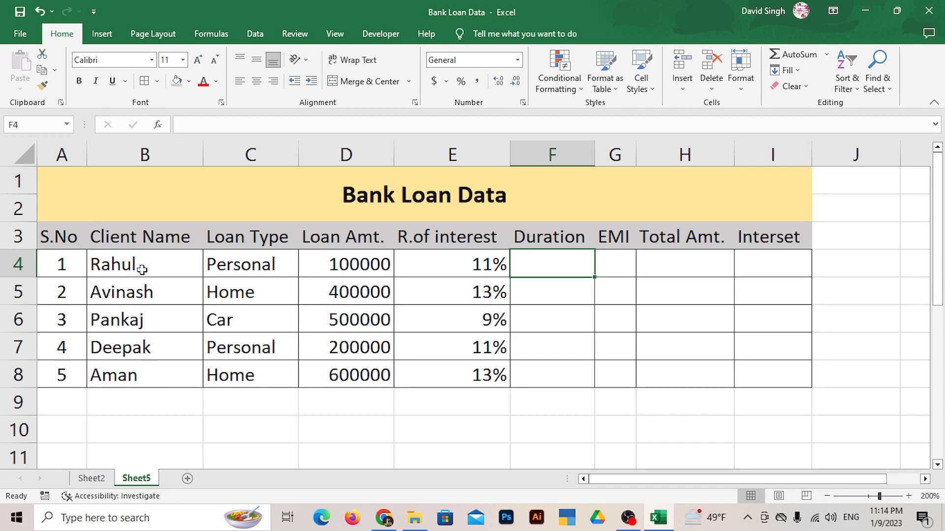
text(1)
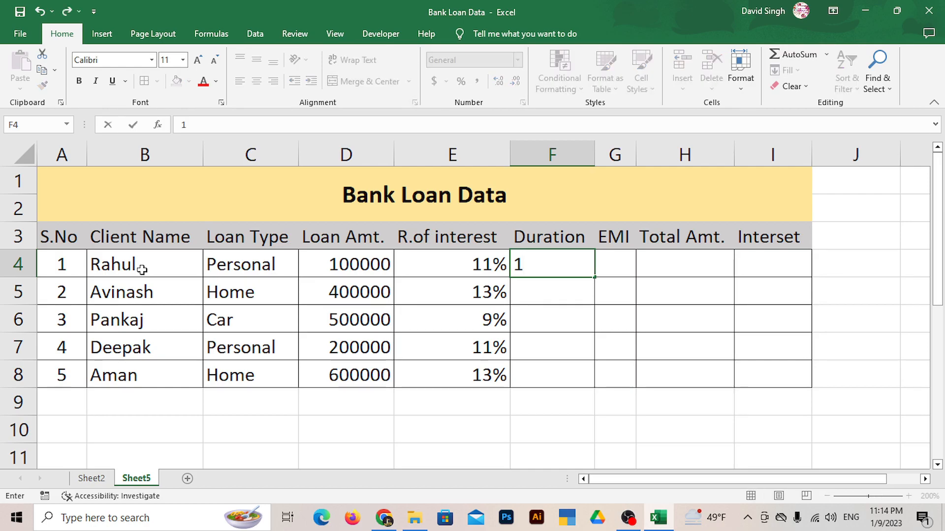
key(Return)
text(5)
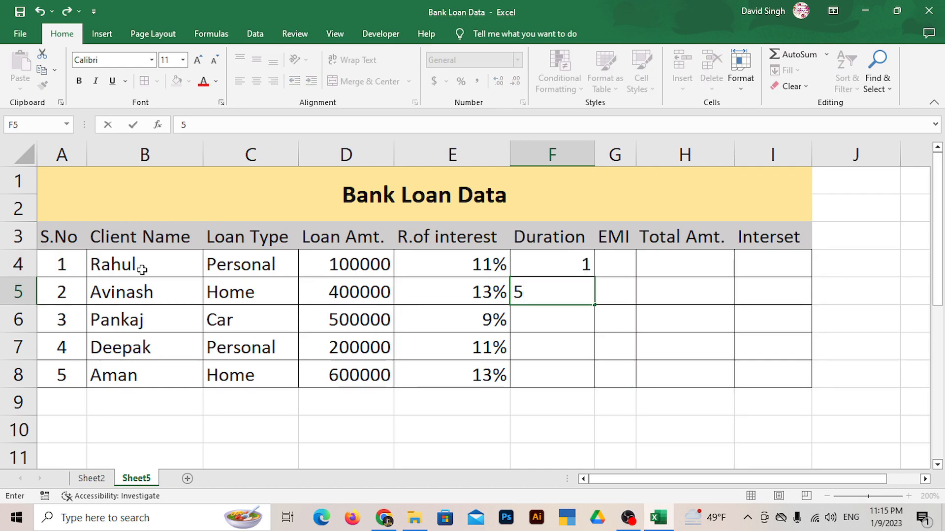
key(Return)
text(5)
key(Return)
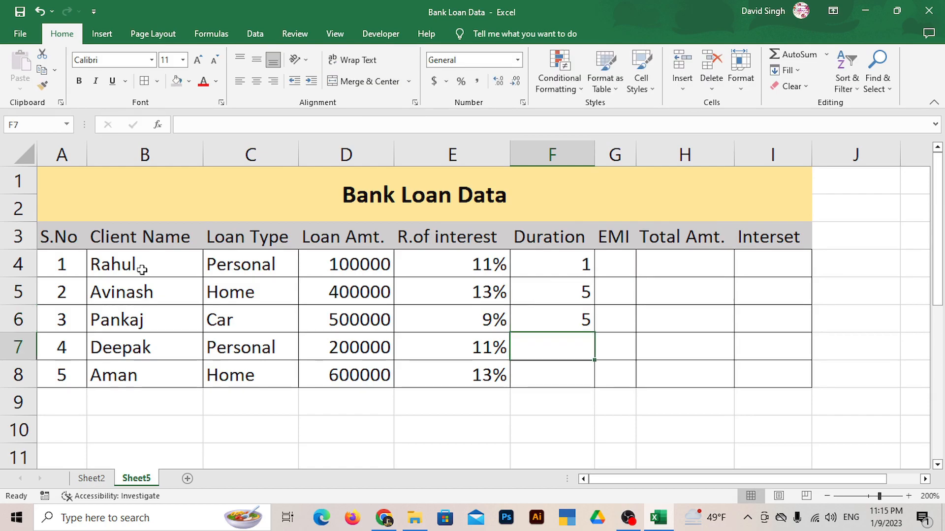
text(3)
key(Return)
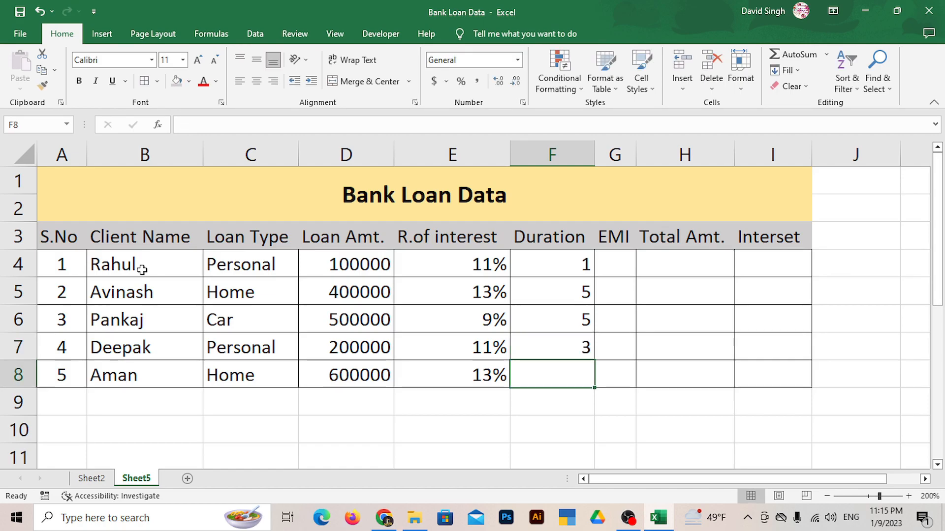
text(2)
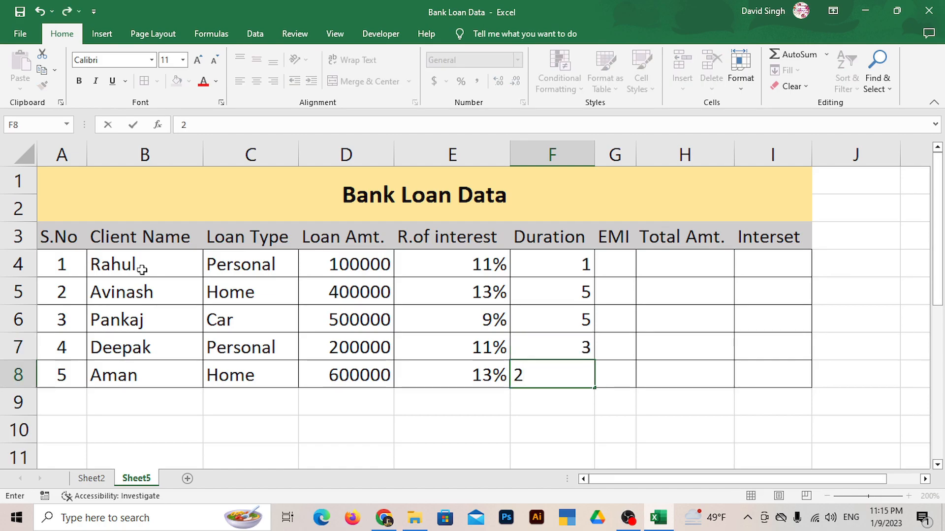
key(Tab)
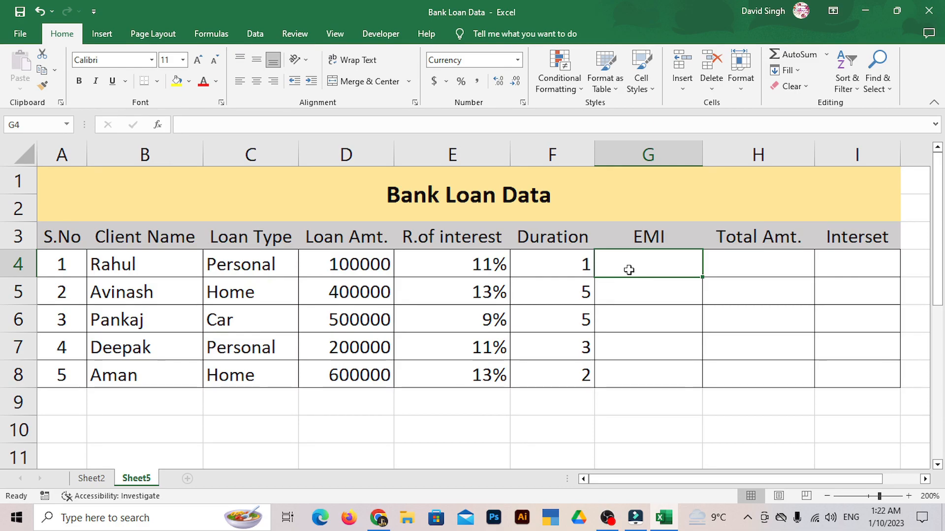
Calculate the EMI in cell G4 with =PMT(E4/12,F4*12,D4) and fill the formula down to G8
text(=)
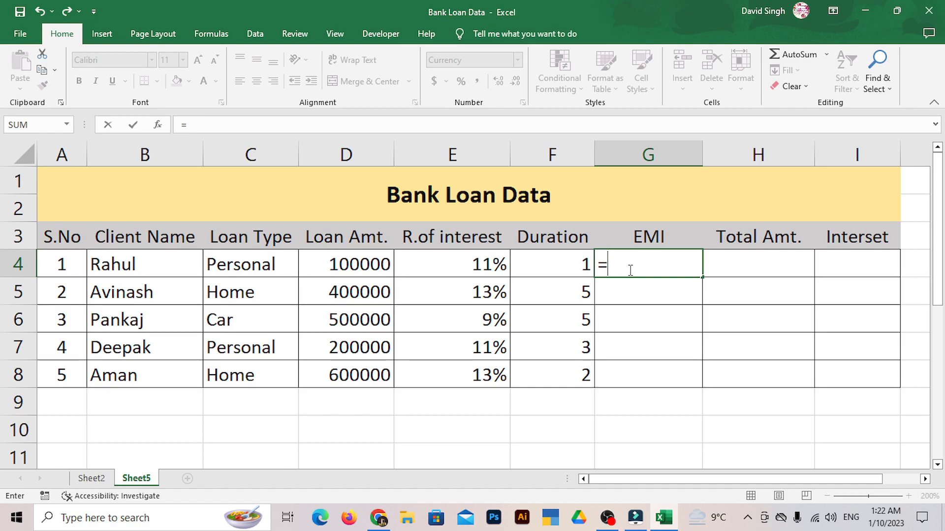
text(PMT()
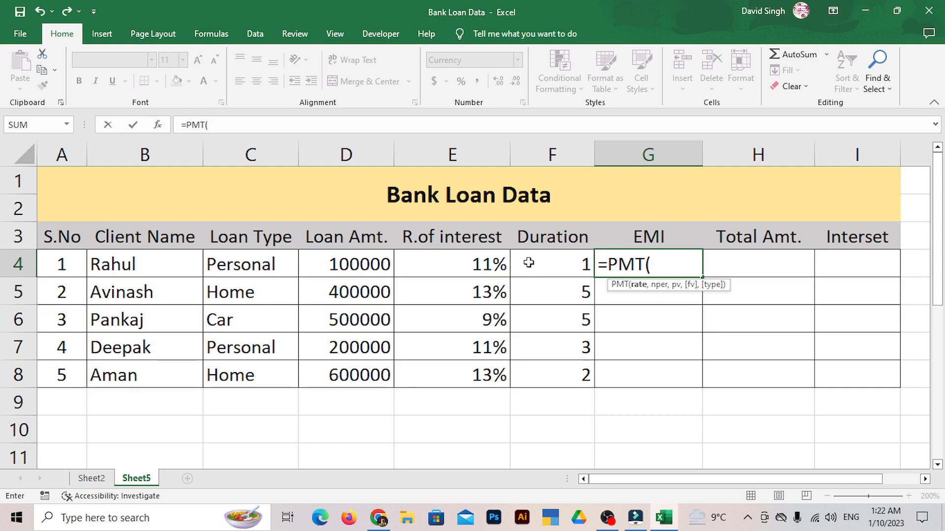
click(483, 266)
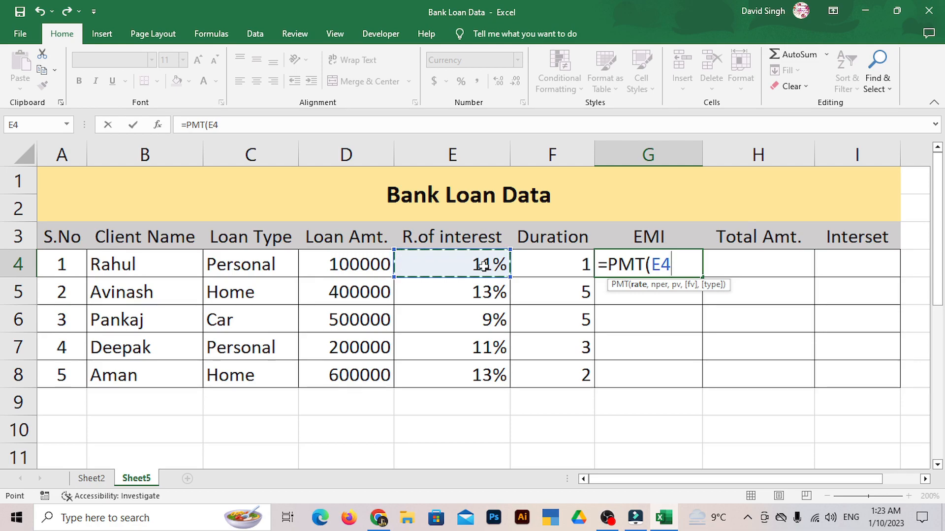
text(/12)
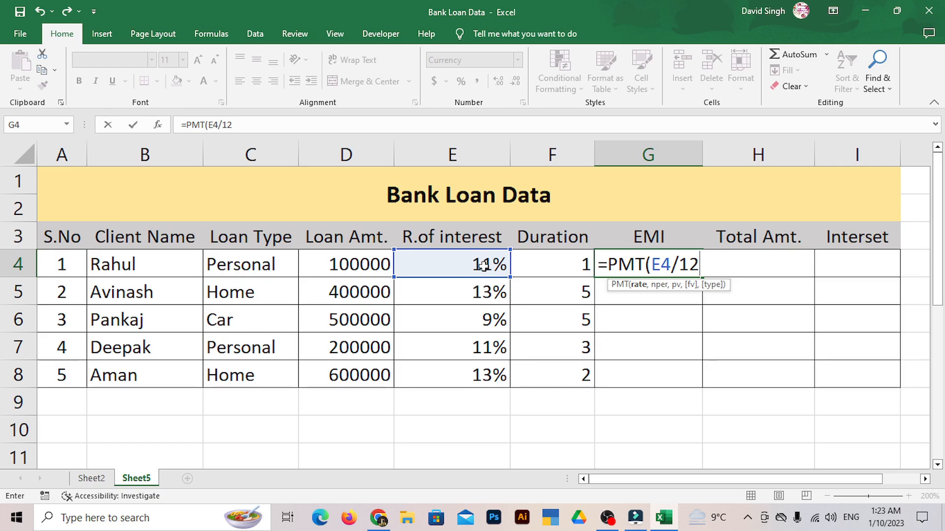
text(,)
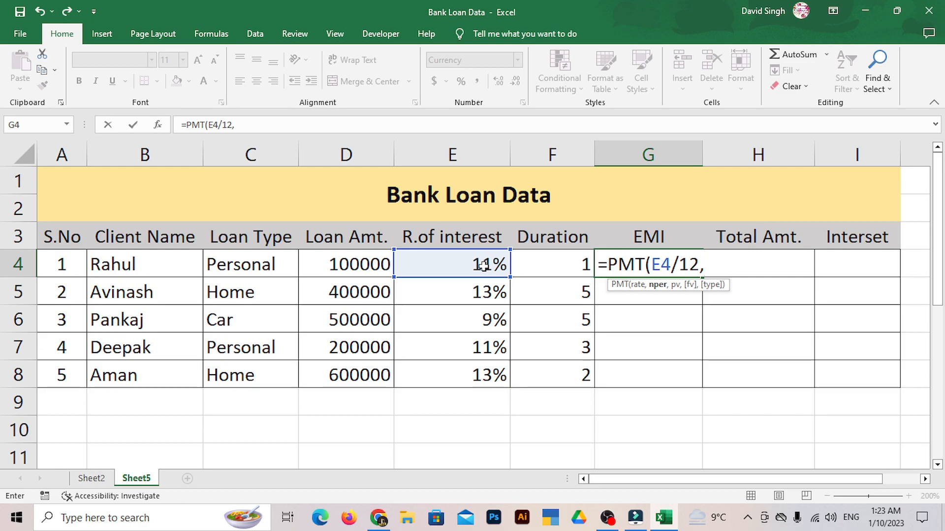
click(550, 266)
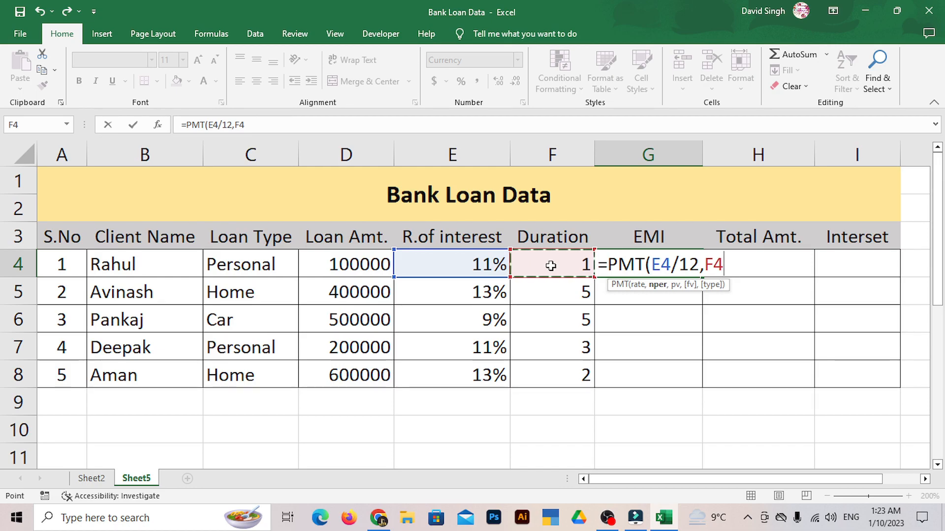
text(*12)
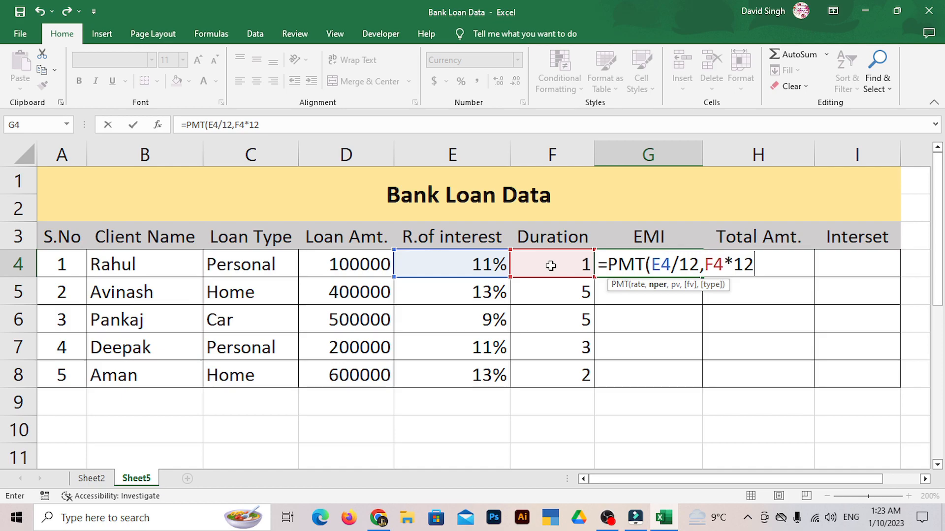
text(,)
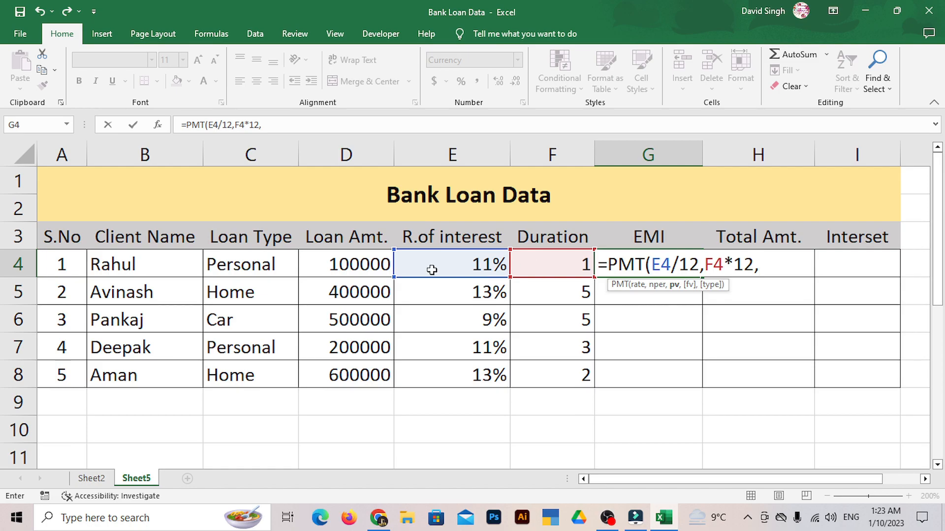
click(377, 267)
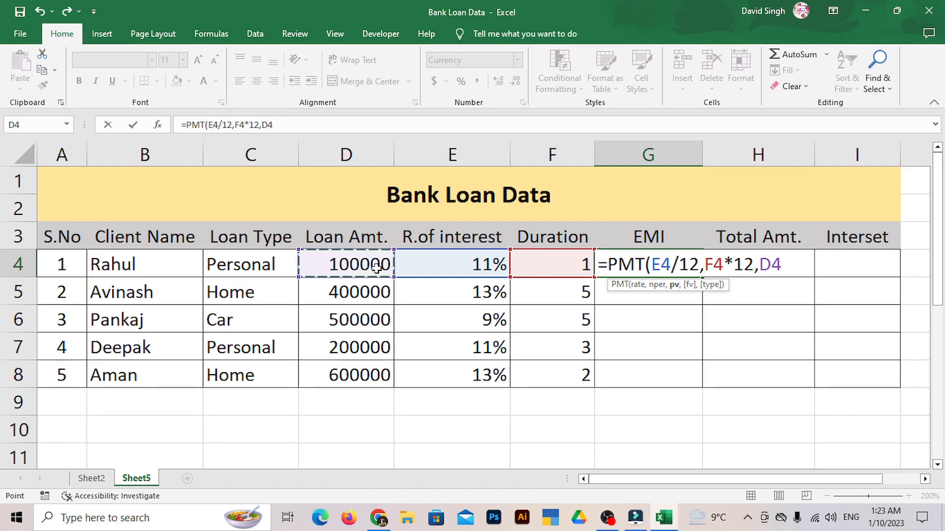
text())
key(Return)
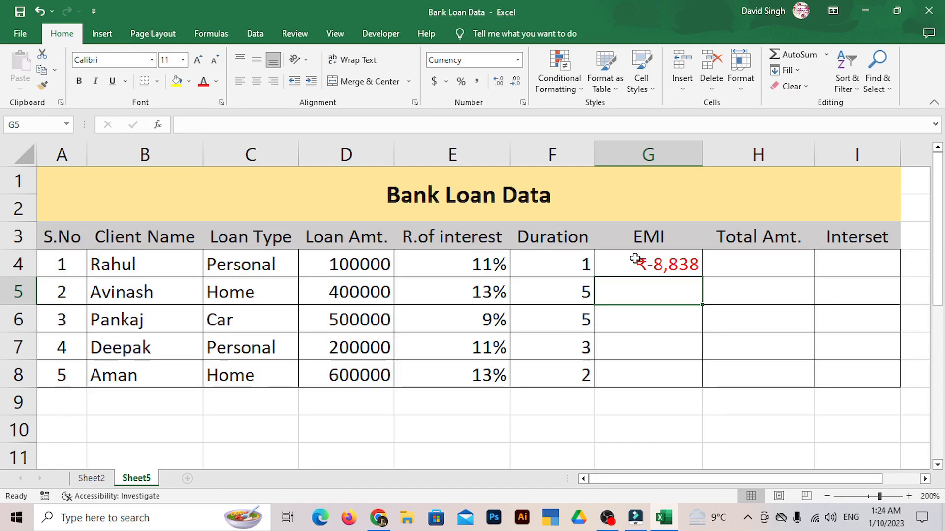
click(698, 267)
drag(703, 278, 696, 378)
Negate the EMI formula in G4 to =-PMT(E4/12,F4*12,D4) and fill it down to G8
click(636, 261)
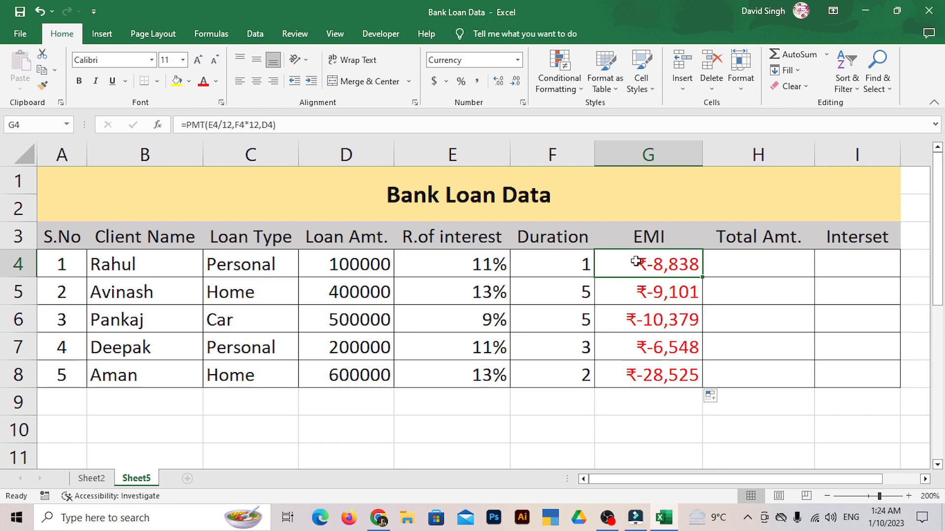
double_click(637, 262)
click(609, 266)
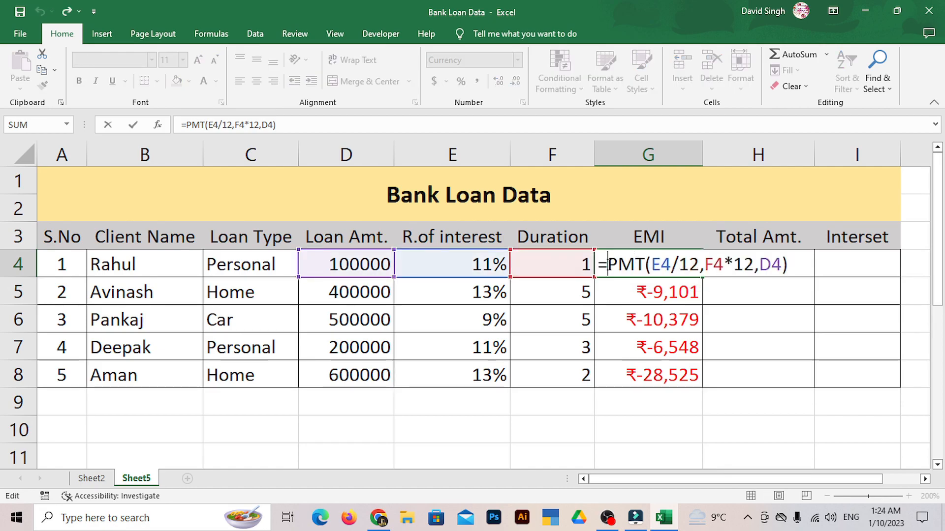
text(-)
key(Return)
click(607, 264)
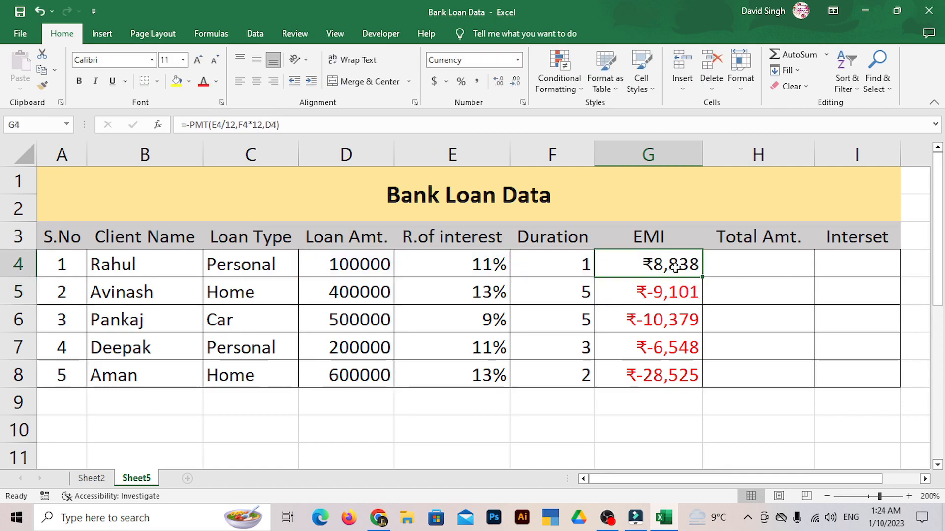
drag(702, 276, 704, 388)
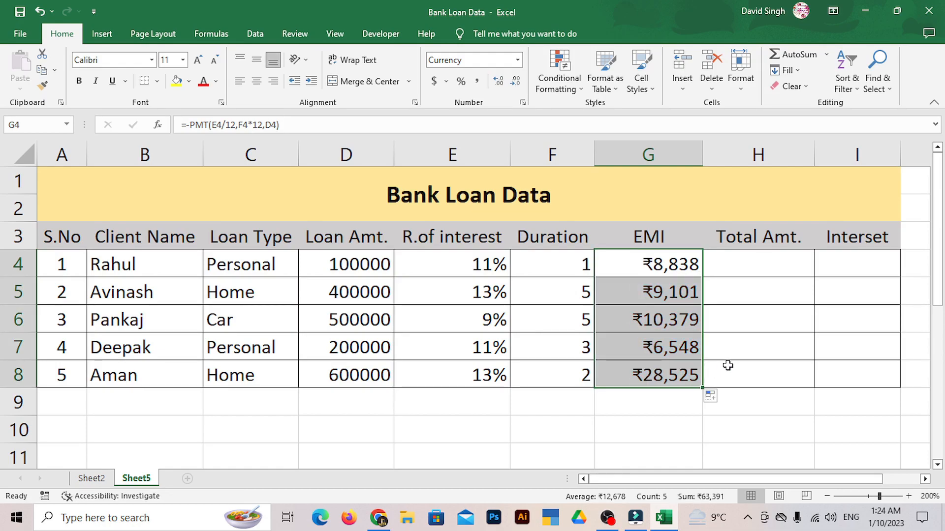
click(669, 266)
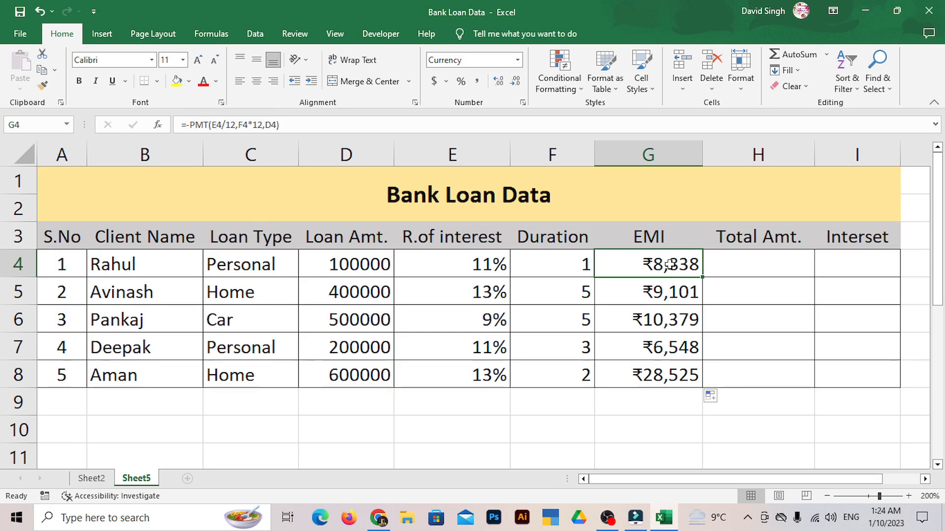
Switch to the emicalculator.net page in Chrome and set the home loan amount to 1,00,000 and the interest rate to 11%
key(alt+Tab)
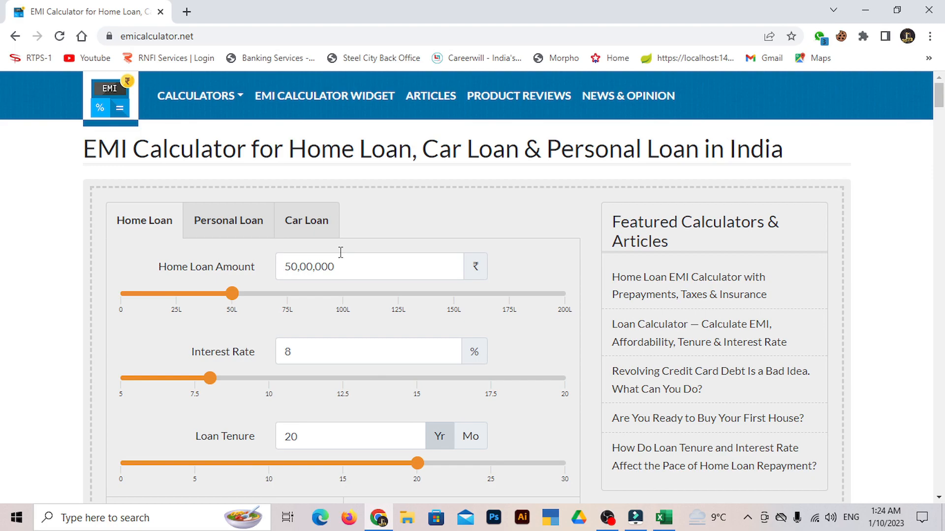
drag(344, 266, 287, 266)
text(1,00,00)
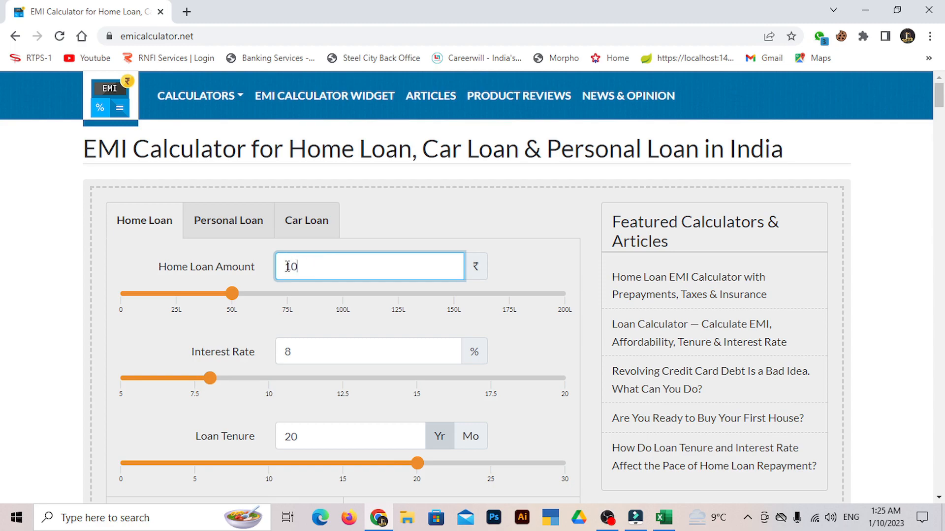
text(0000)
click(298, 350)
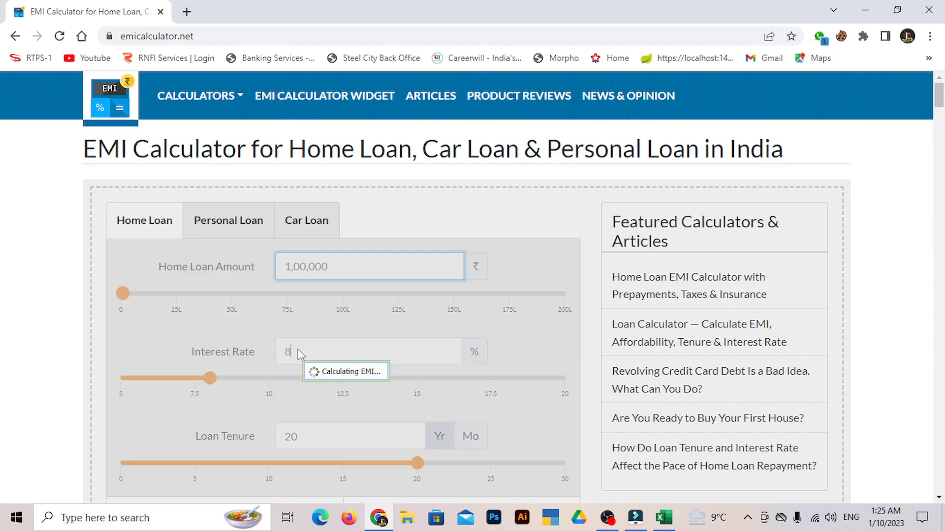
drag(297, 350, 283, 350)
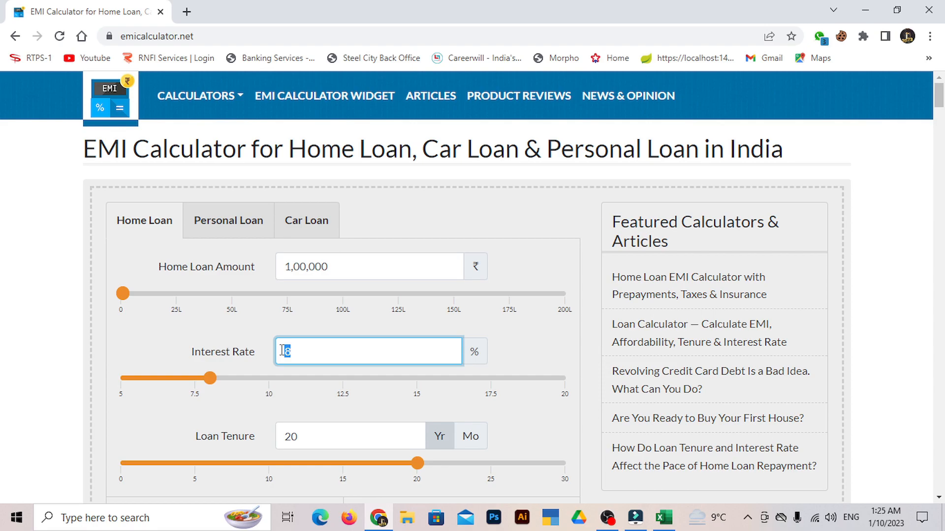
text(11)
Set the loan tenure to 1 year and review the calculated loan EMI before returning to the Excel workbook
scroll(296, 391, down, 1)
click(306, 374)
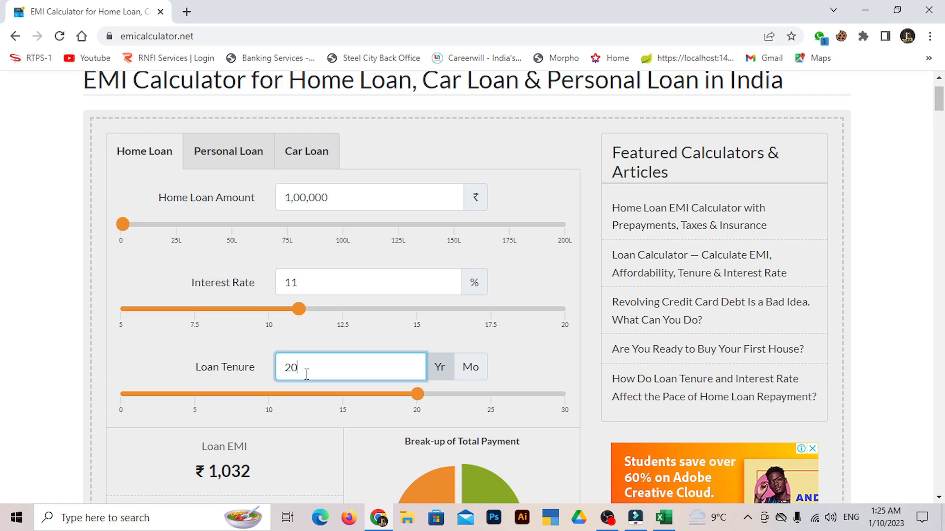
key(BackSpace)
key(BackSpace)
text(1)
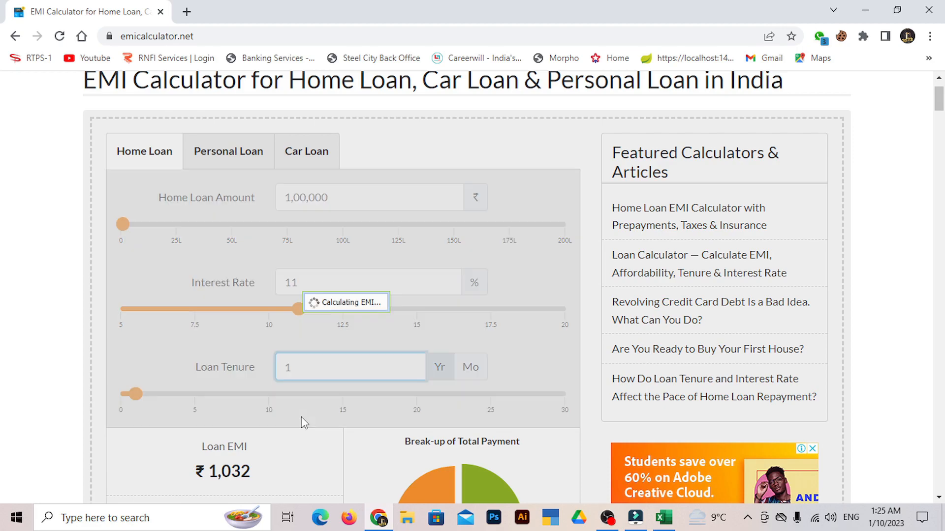
scroll(303, 422, down, 3)
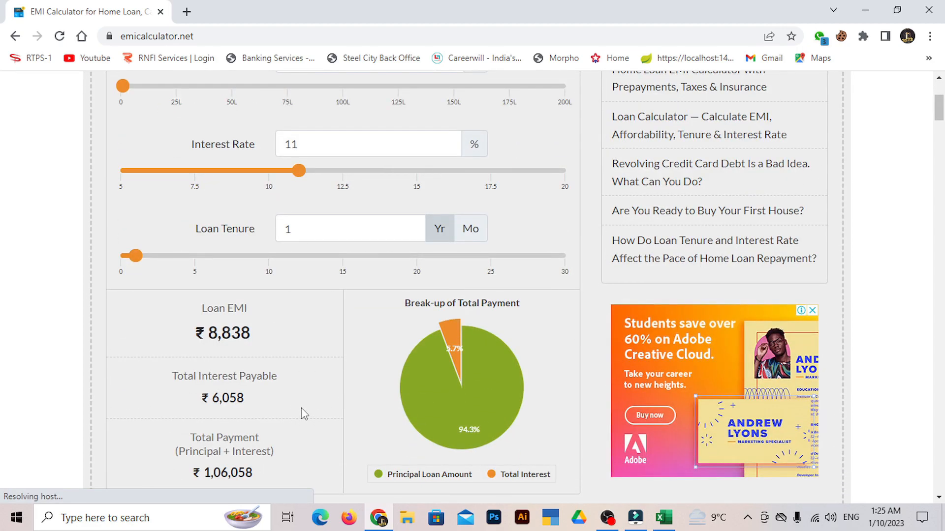
click(663, 518)
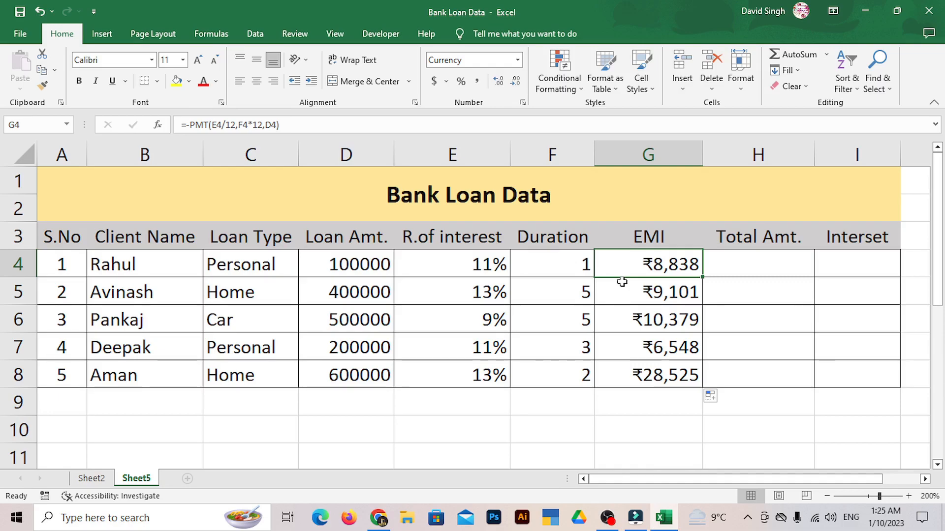
Calculate the total amount in cell H4 with =G4*F4*12 and fill the formula down to H8
click(761, 261)
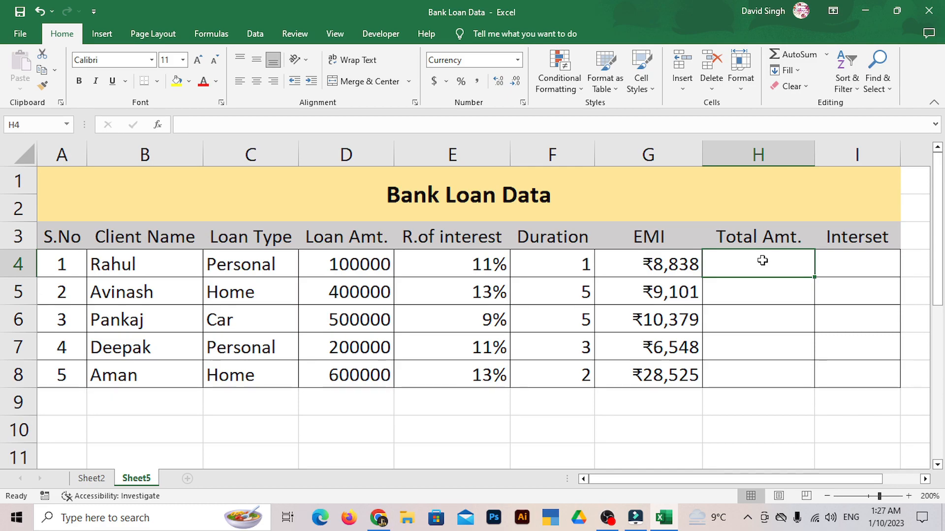
text(=)
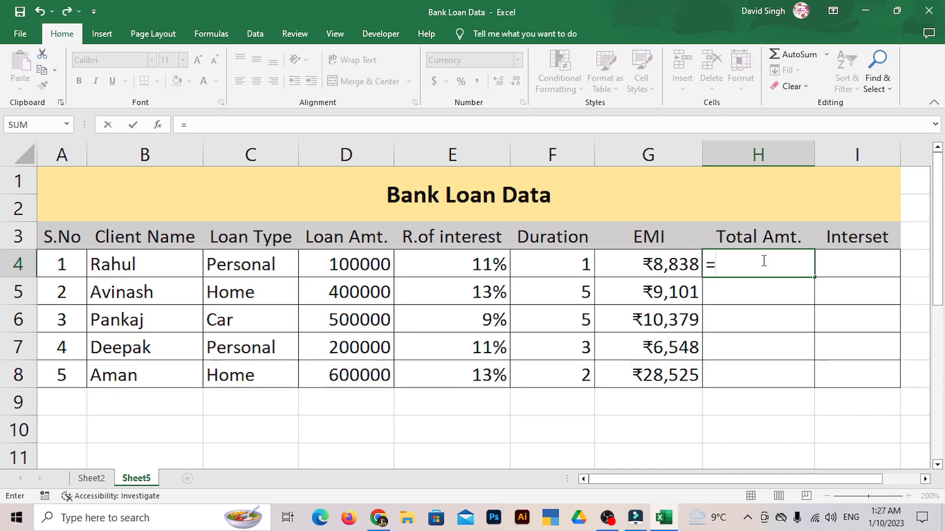
click(667, 261)
text(*)
click(582, 264)
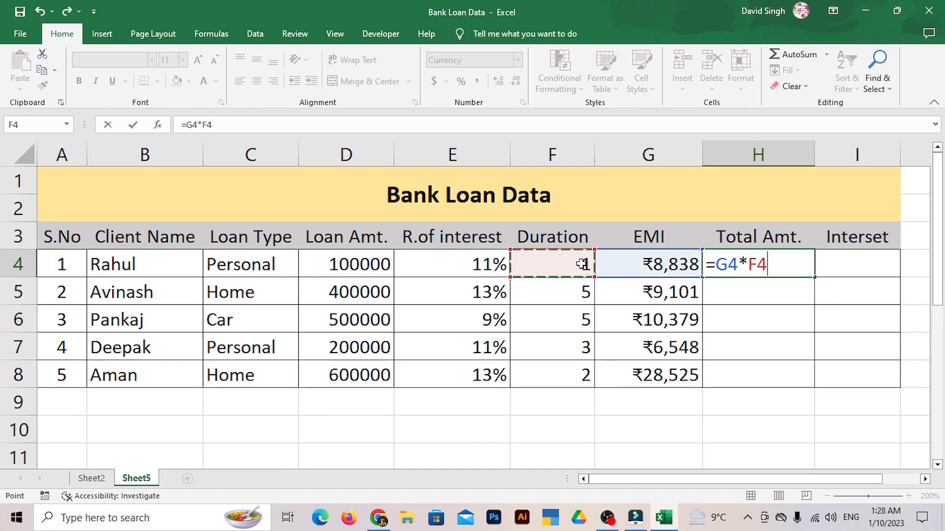
text(*12)
key(Return)
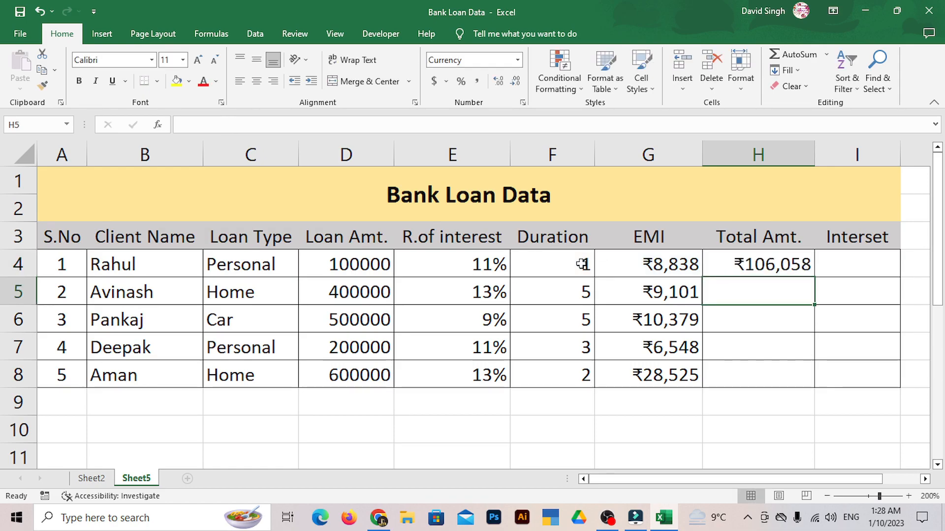
click(770, 264)
drag(814, 277, 807, 380)
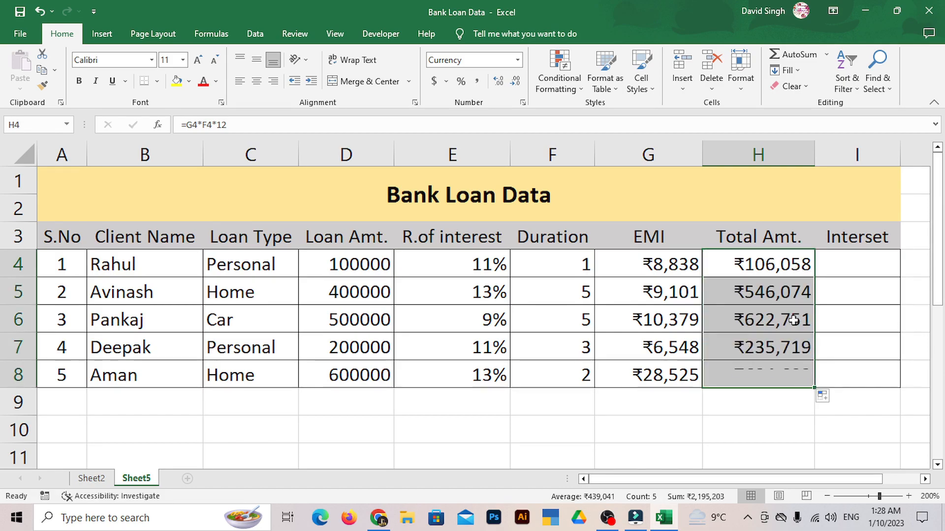
Calculate the interest in cell I4 with =H4-D4 and fill the formula down to I8
click(861, 267)
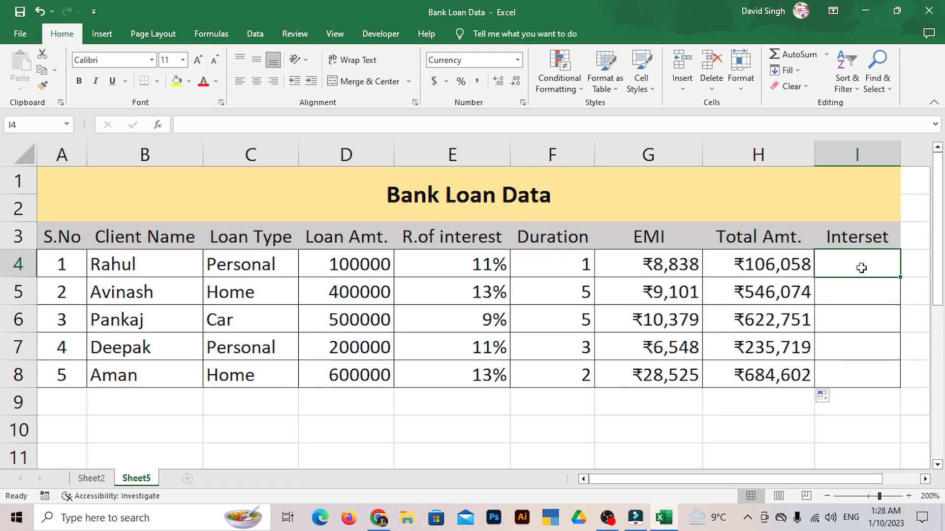
text(=)
click(767, 266)
text(-)
click(366, 261)
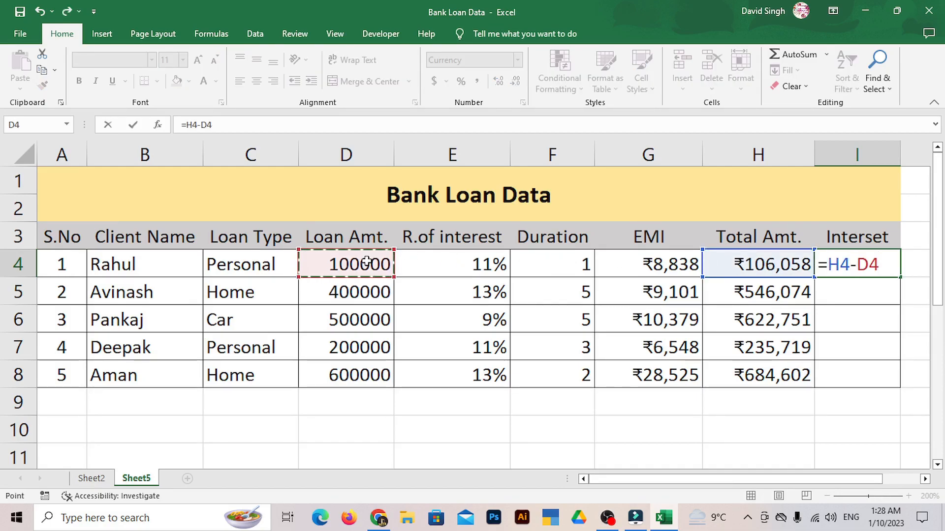
key(Return)
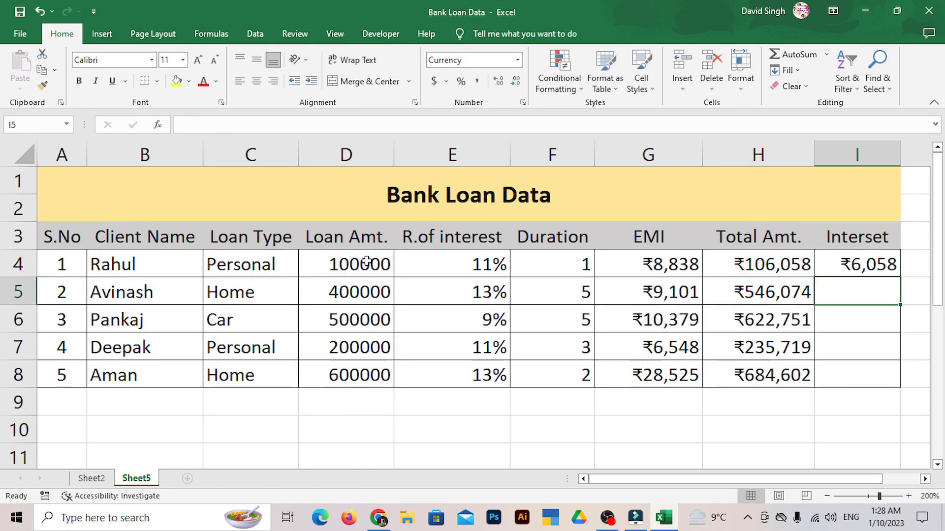
click(838, 267)
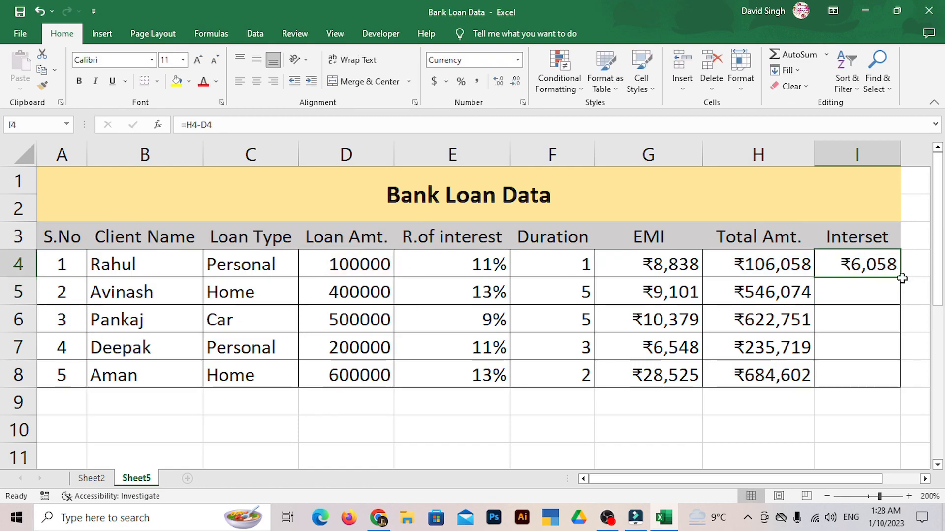
drag(902, 281, 895, 377)
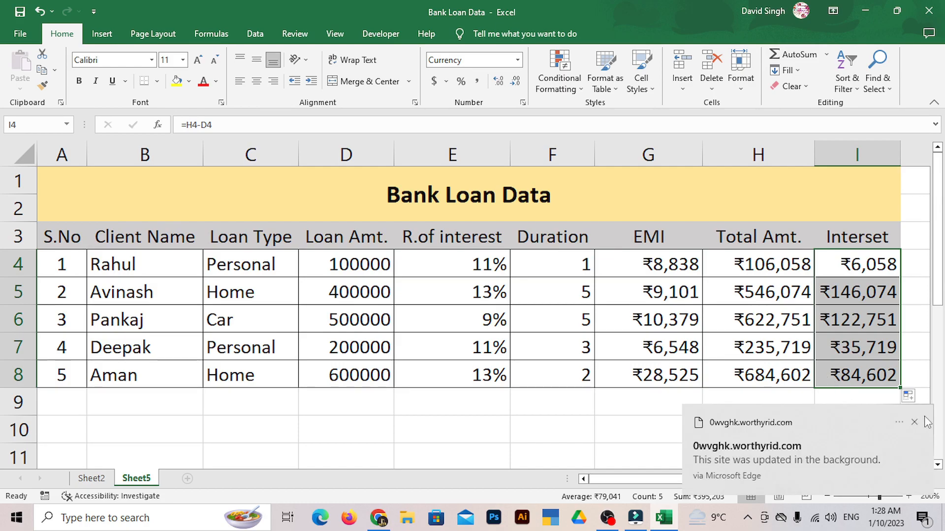
click(848, 409)
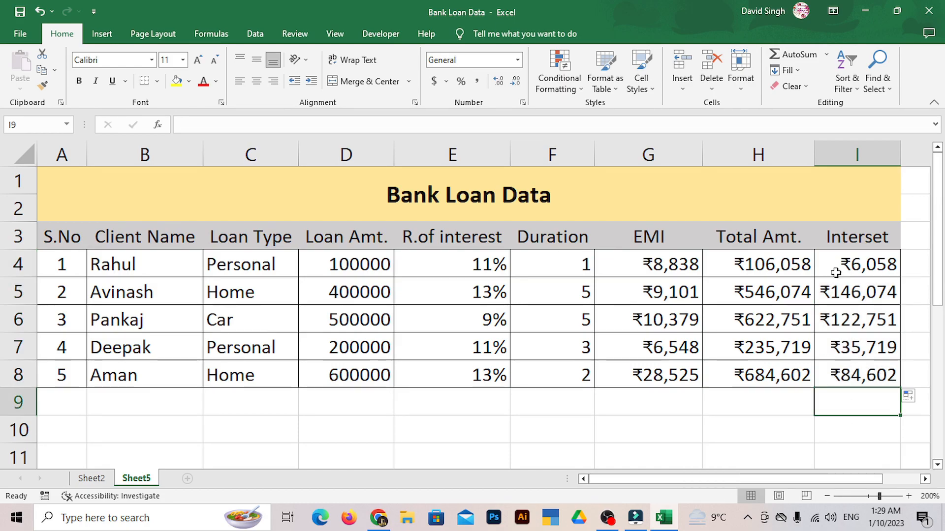
Compare the first loan's EMI, interest and total payment with the online EMI calculator in Chrome, and return to Excel
click(378, 517)
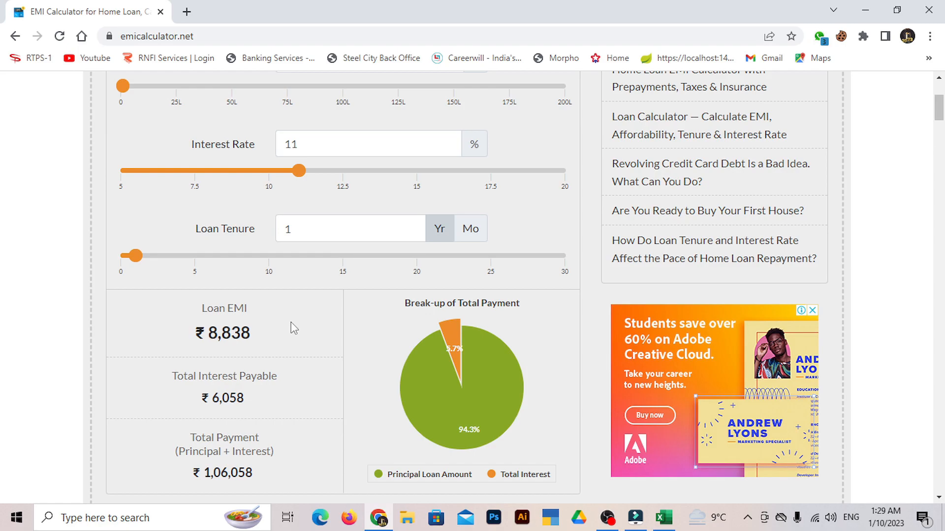
click(664, 518)
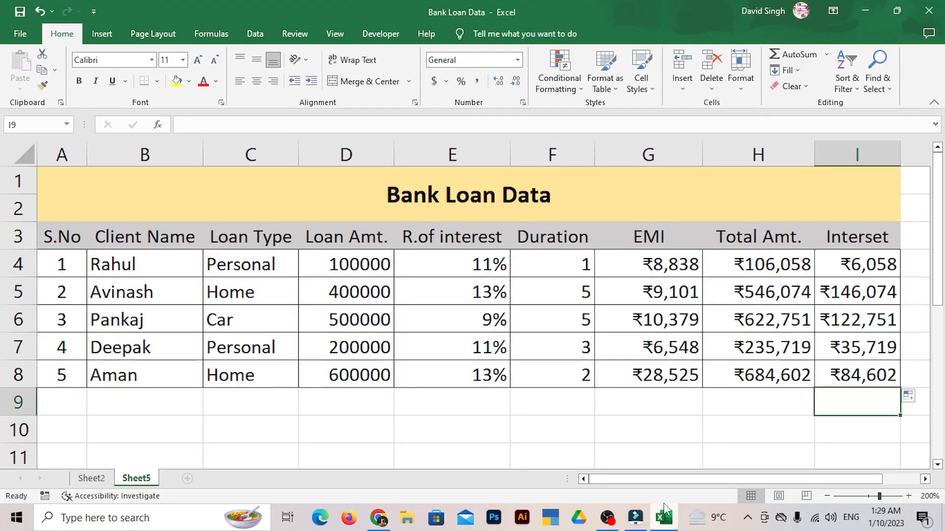